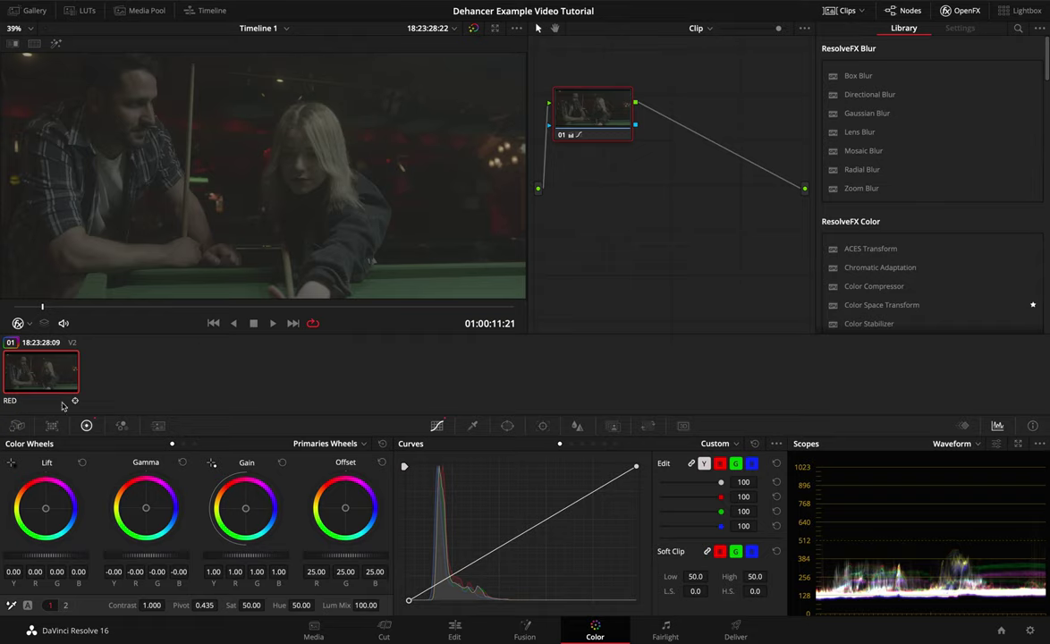
Show the Camera Raw settings, add serial node 02, and apply Dehancer Pro 3.0.1 to it.
left_click(16, 425)
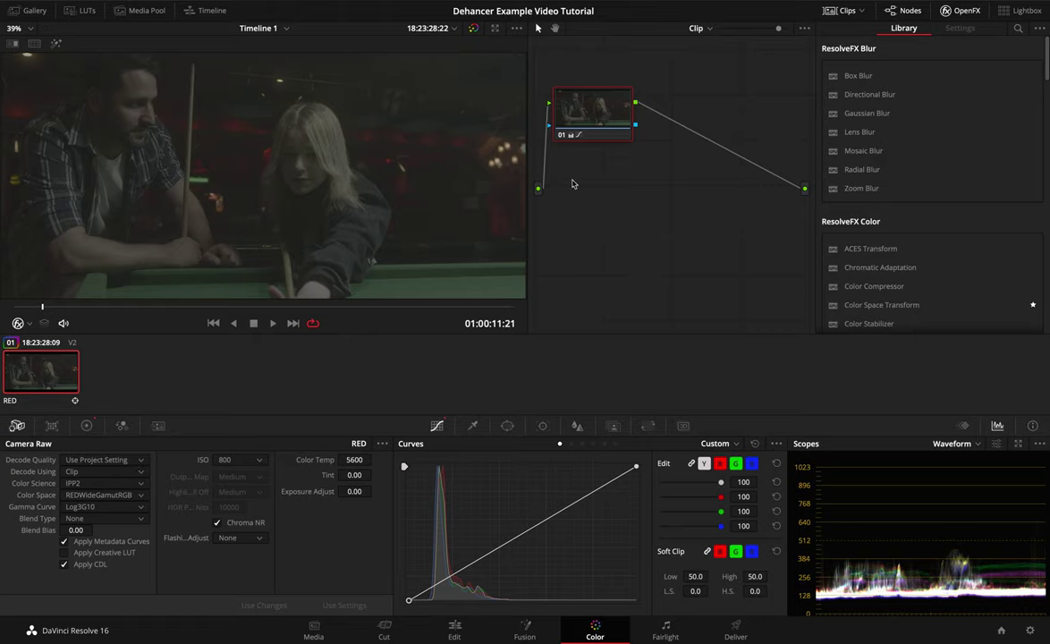
key("alt+s")
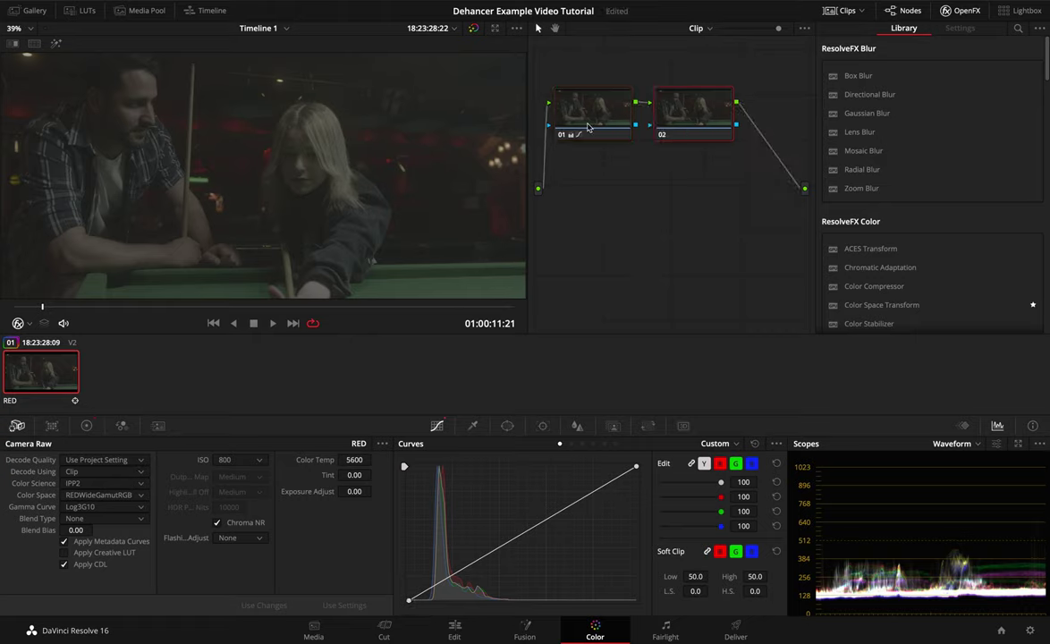
scroll(1030, 183, "down", 3)
scroll(1030, 184, "down", 10)
scroll(1031, 185, "down", 10)
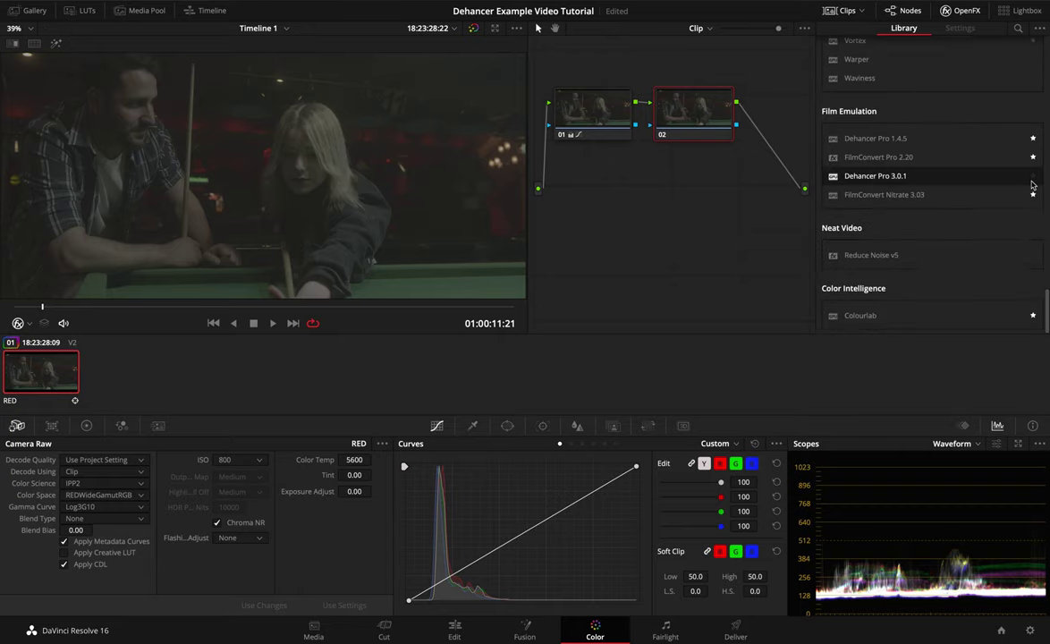
left_click_drag(837, 176, 706, 113)
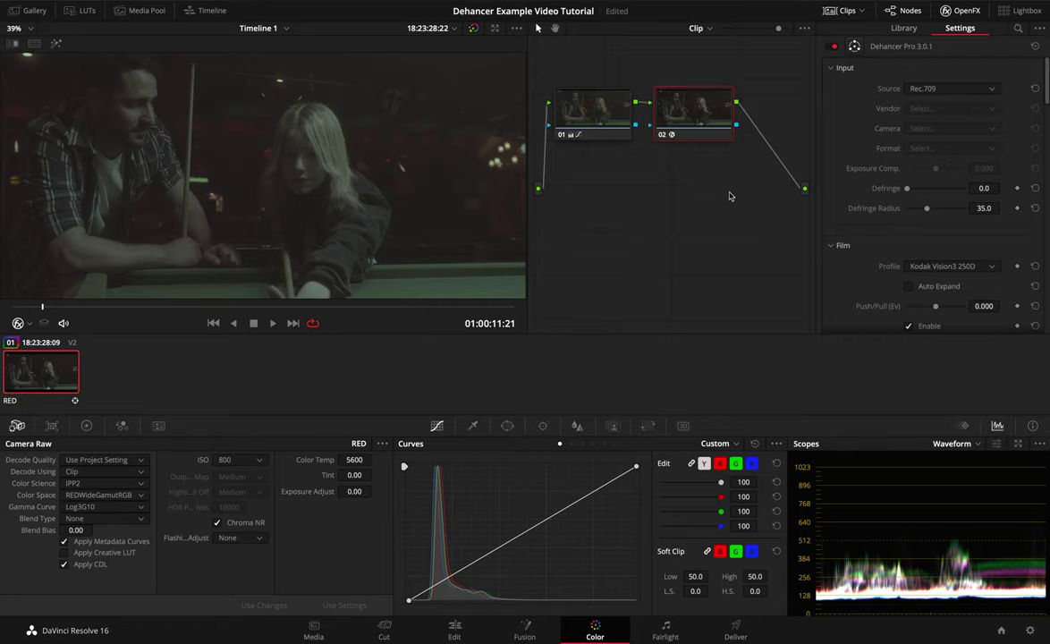
scroll(826, 218, "down", 5)
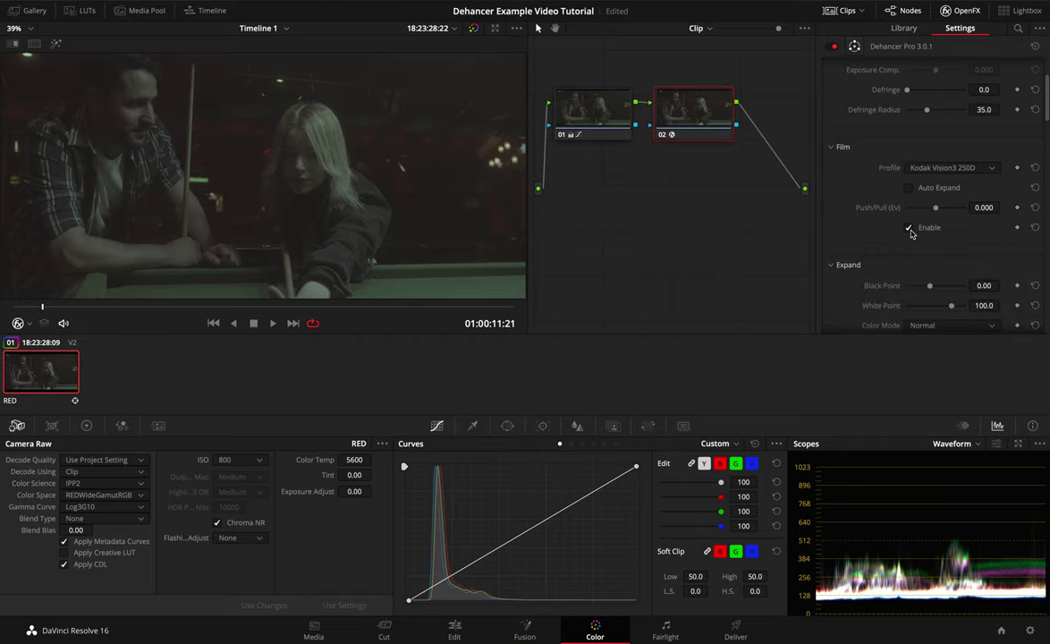
scroll(894, 240, "down", 5)
scroll(930, 243, "down", 5)
scroll(938, 243, "down", 5)
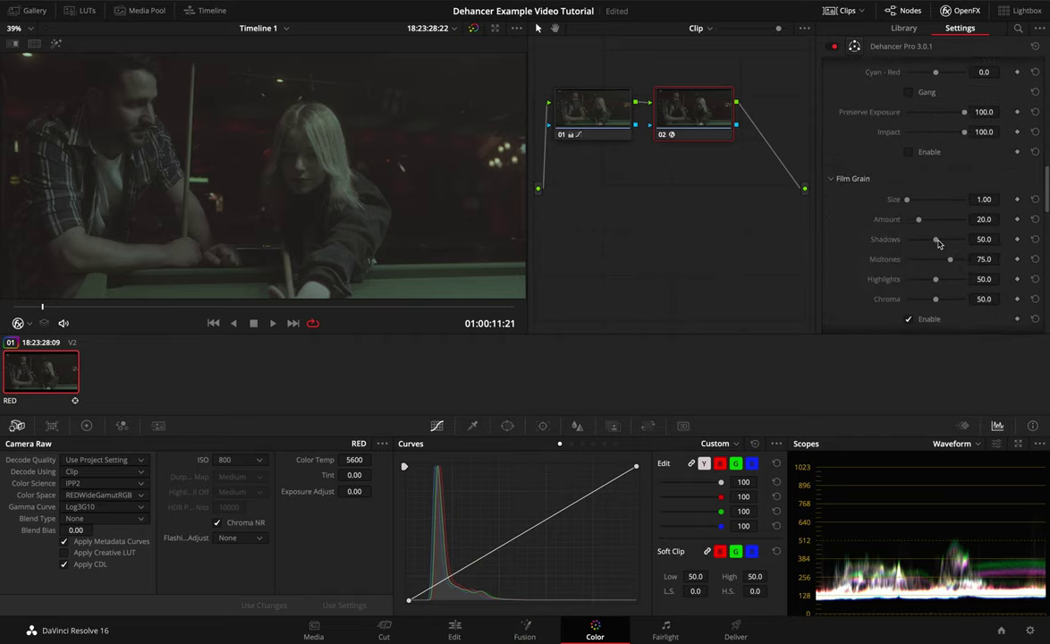
scroll(938, 243, "down", 1)
left_click(908, 293)
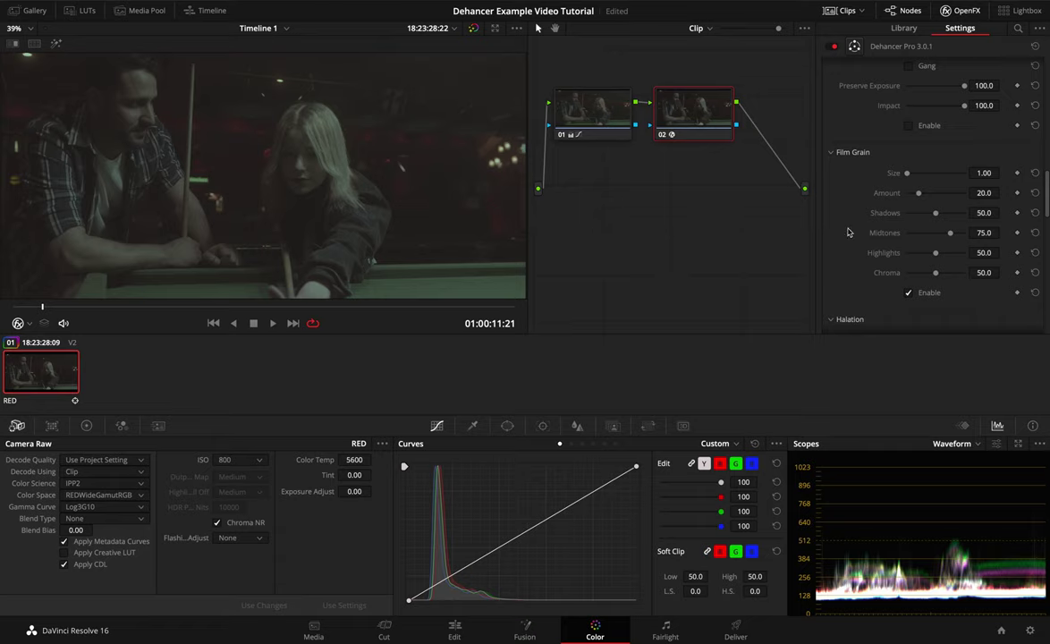
scroll(848, 230, "up", 5)
scroll(848, 232, "up", 5)
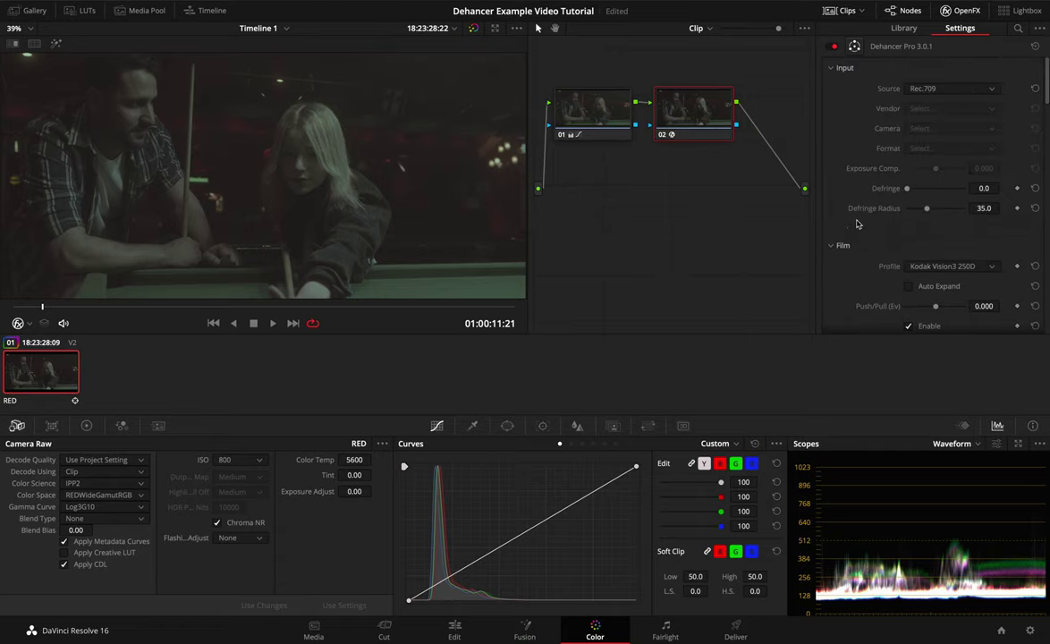
Set Dehancer's Source to Choose Camera: RED, Helium 8K S35, IPP2 RWG Log 3.10 Standard.
left_click(955, 90)
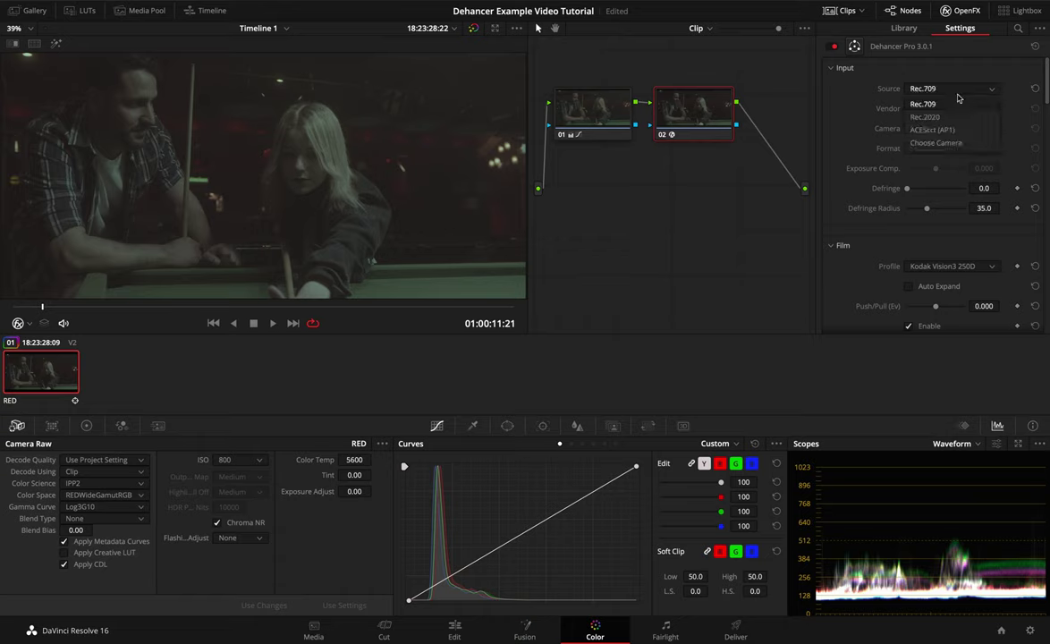
left_click(939, 142)
left_click(964, 110)
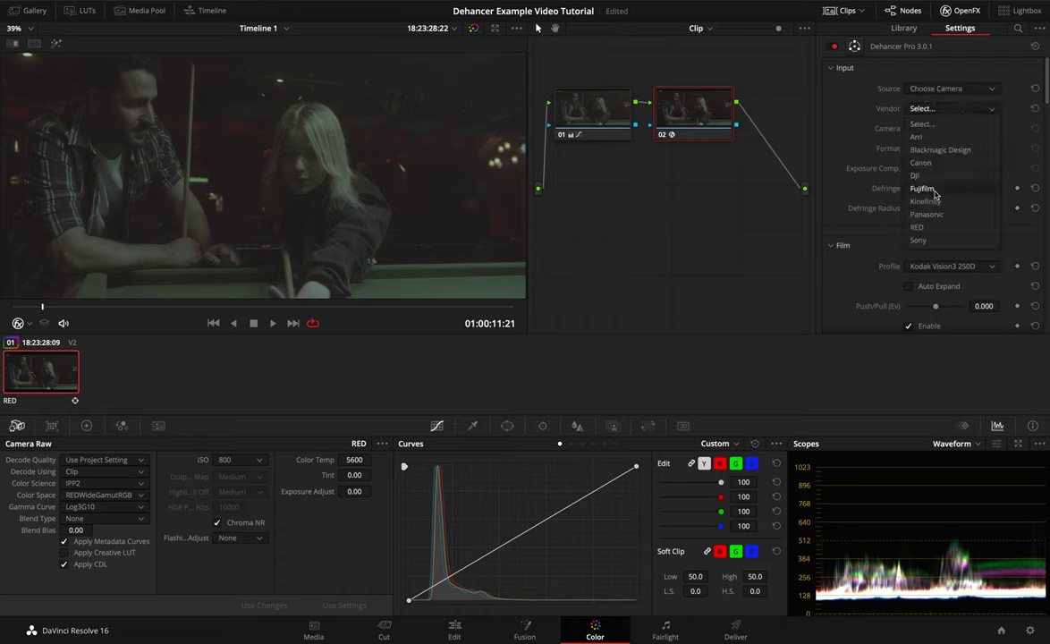
left_click(919, 227)
left_click(956, 129)
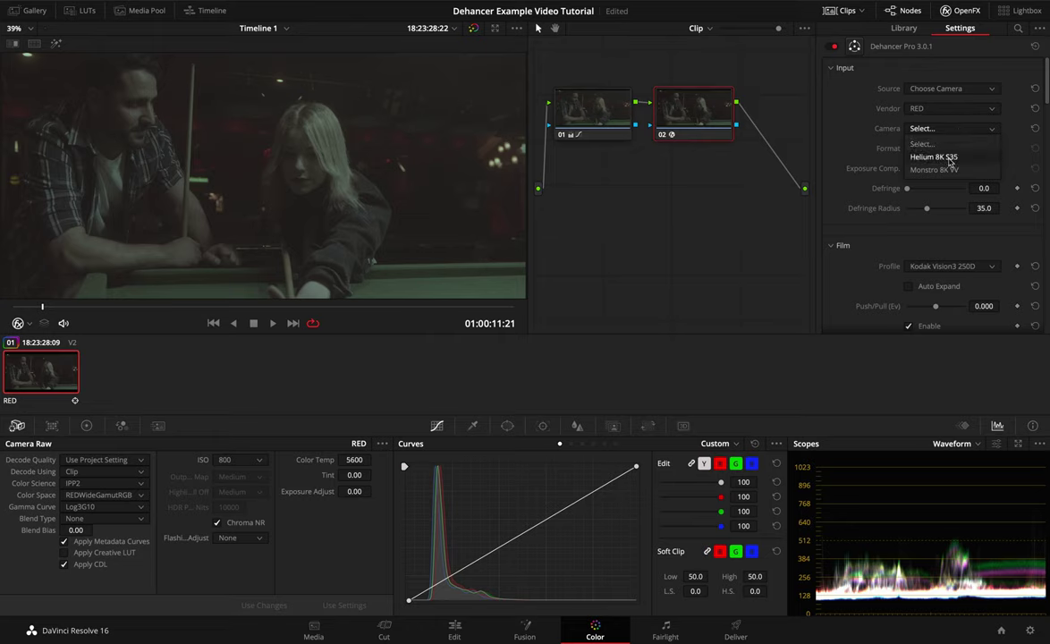
left_click(933, 156)
left_click(944, 149)
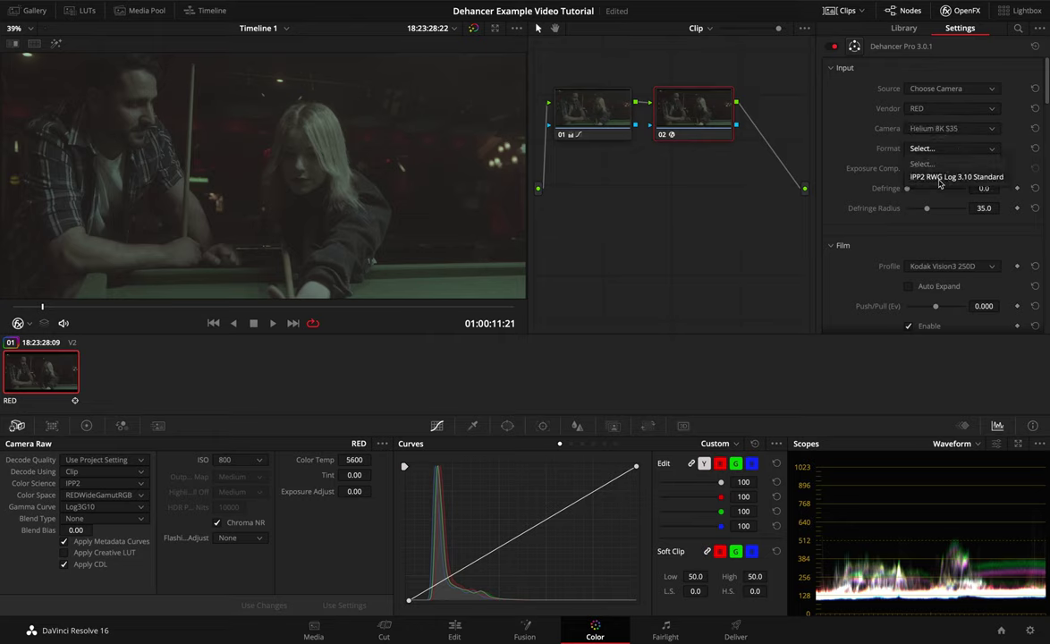
left_click(939, 176)
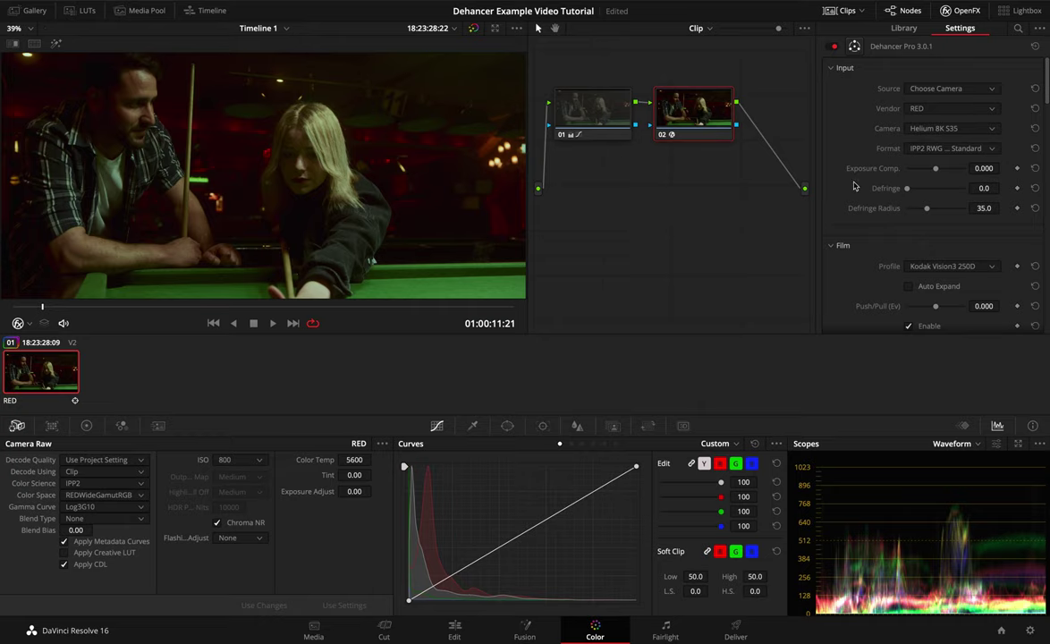
Raise Dehancer's Exposure Comp. to 1.065 and move down to the Film section.
left_click_drag(935, 168, 983, 174)
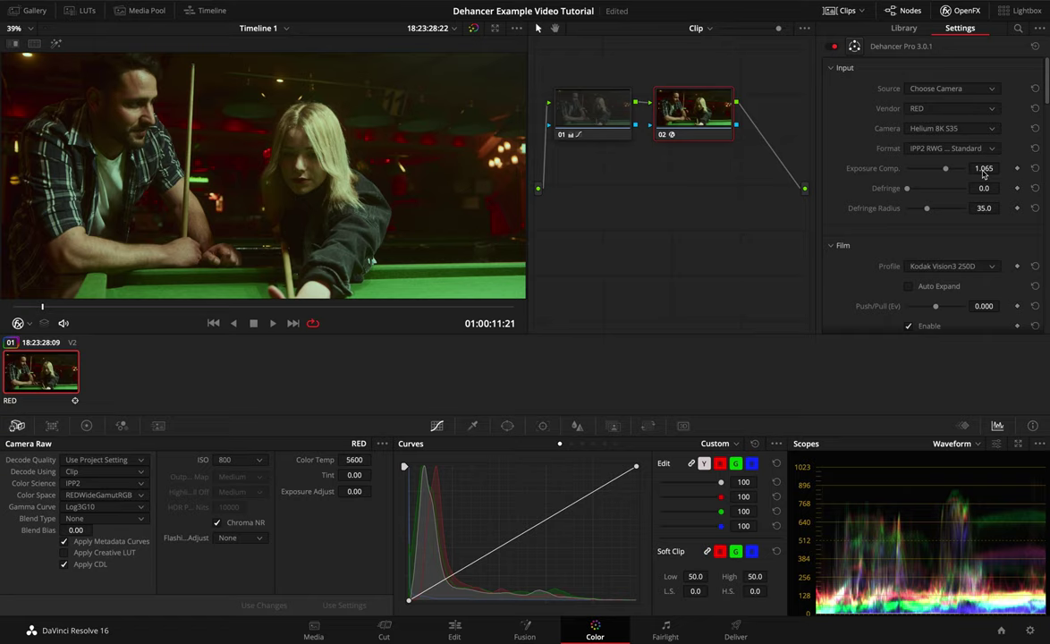
scroll(874, 213, "down", 1)
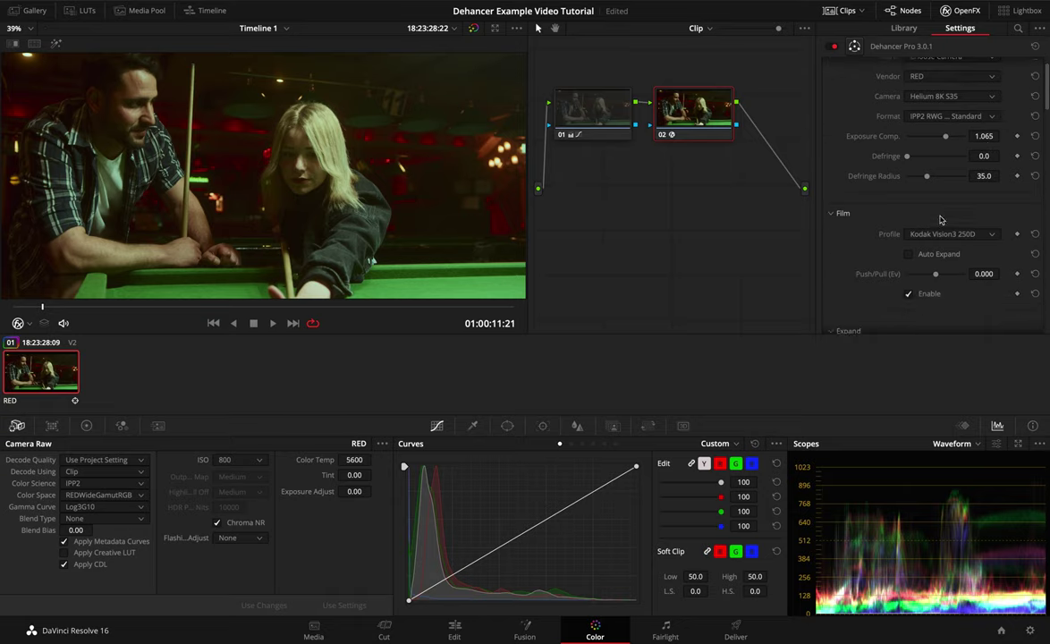
scroll(921, 219, "down", 2)
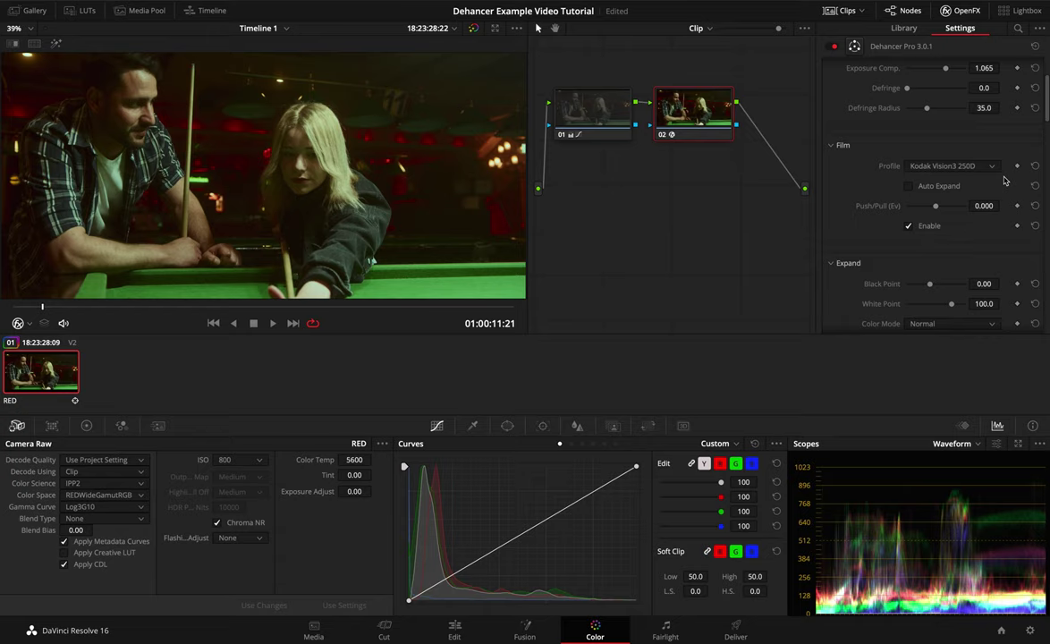
Apply Kodak Vision3 500T, then try Konica Impresa 50 and Lomochrome Metropolis XR 100-400.
left_click(923, 166)
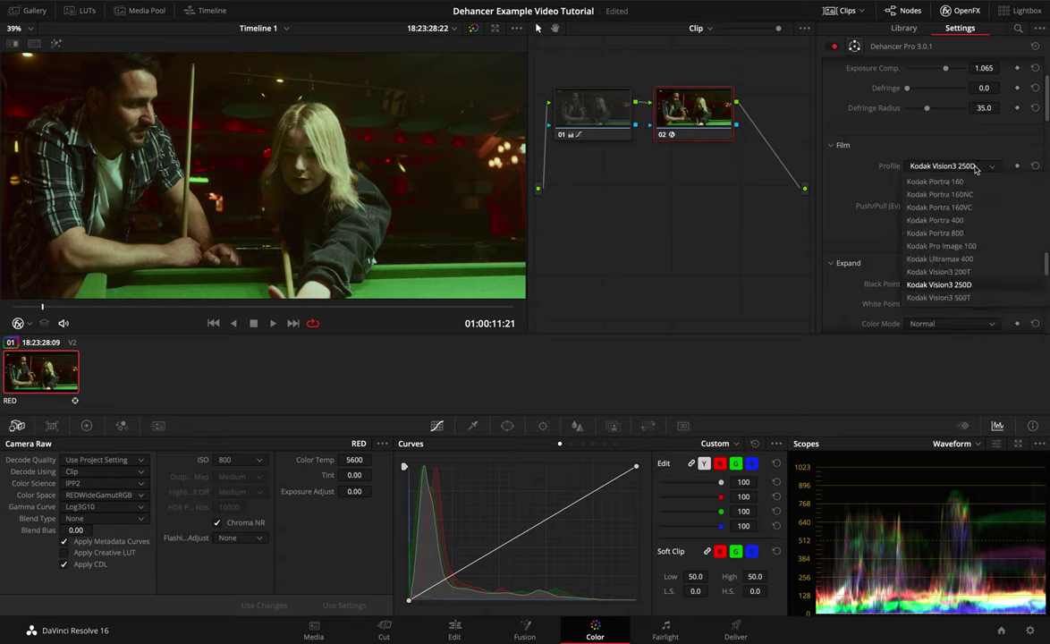
left_click(969, 300)
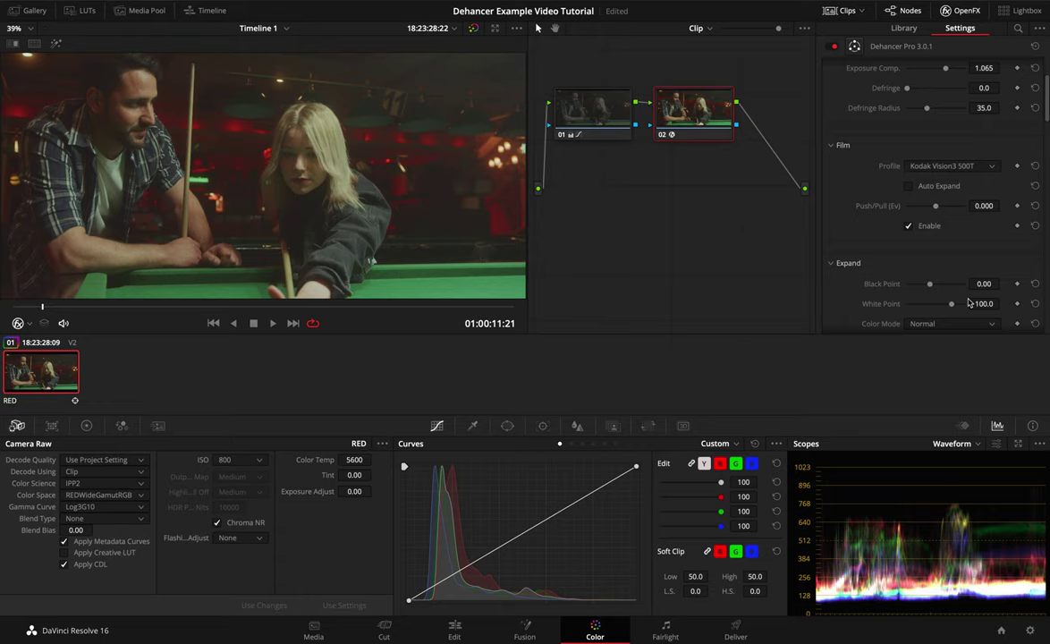
left_click(930, 165)
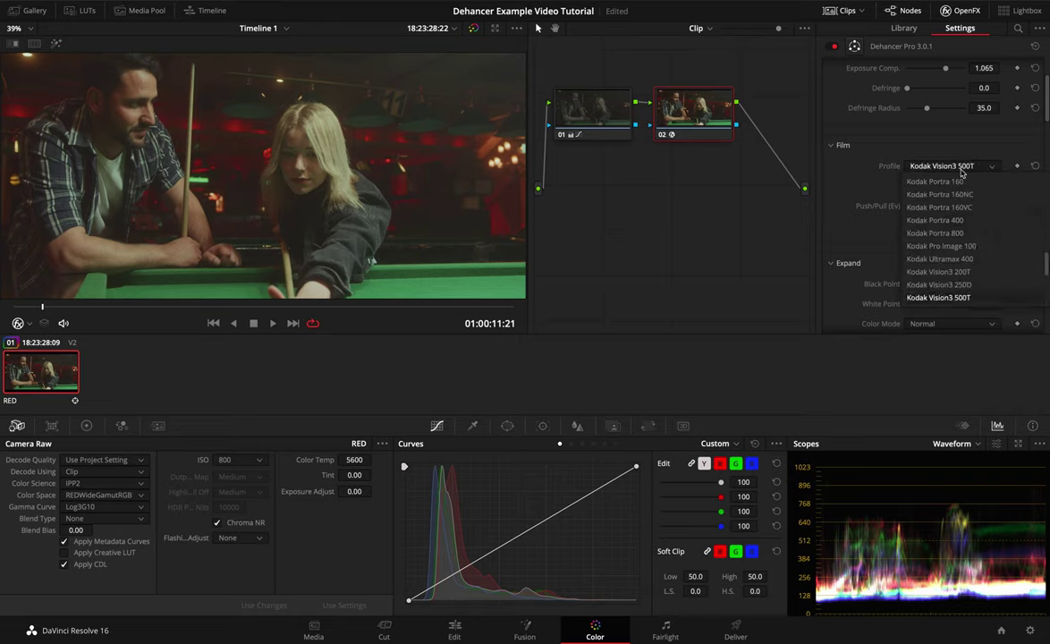
scroll(973, 224, "up", 3)
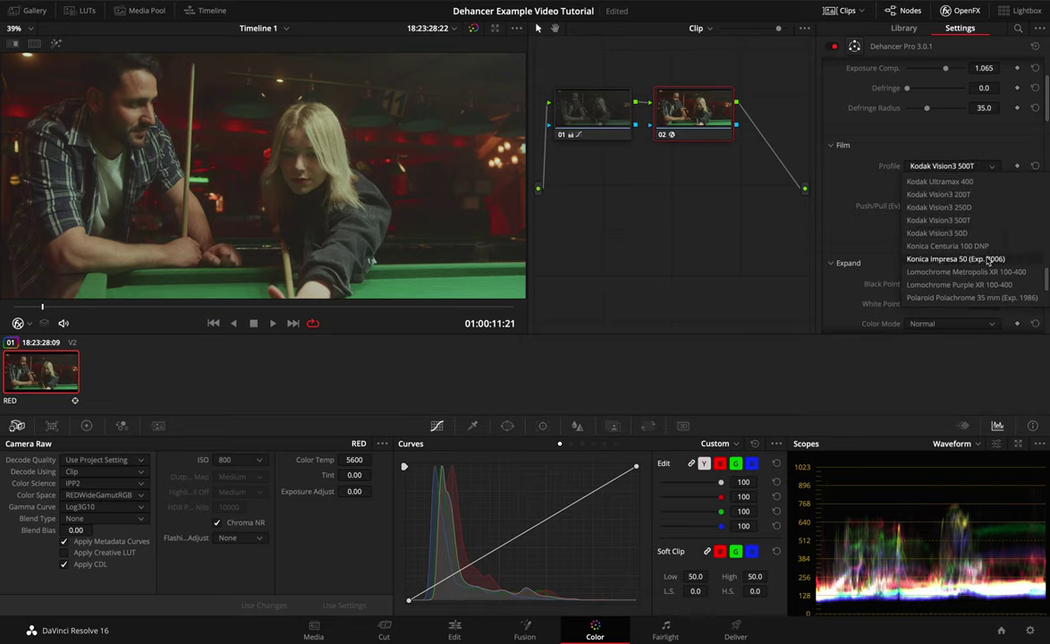
left_click(986, 260)
left_click(967, 167)
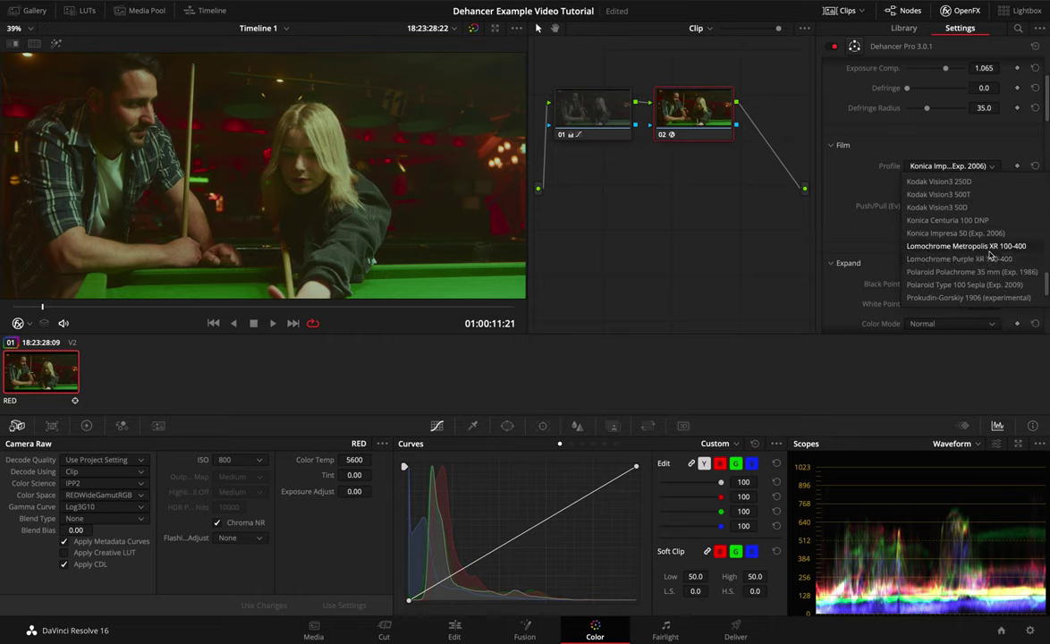
left_click(989, 248)
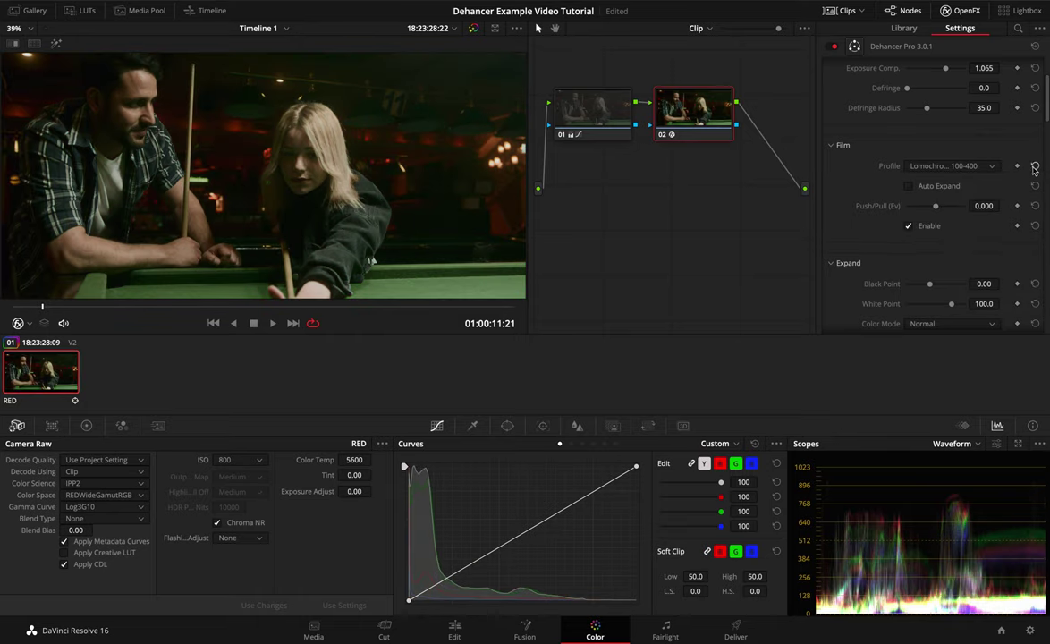
Switch the film profile back to Kodak Vision3 500T.
scroll(974, 168, "up", 1)
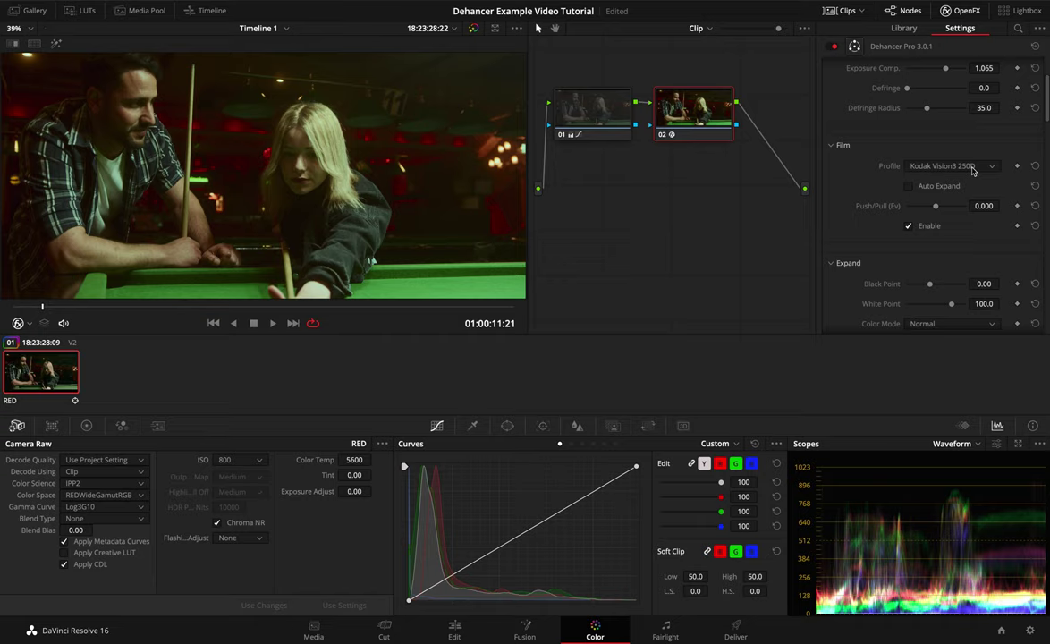
left_click(973, 170)
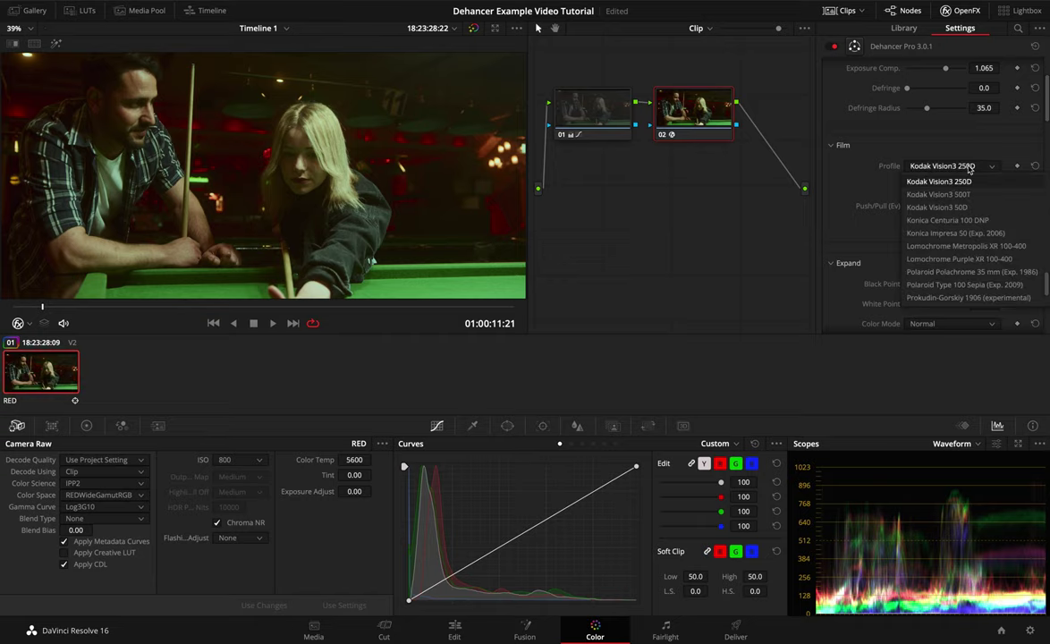
left_click(978, 194)
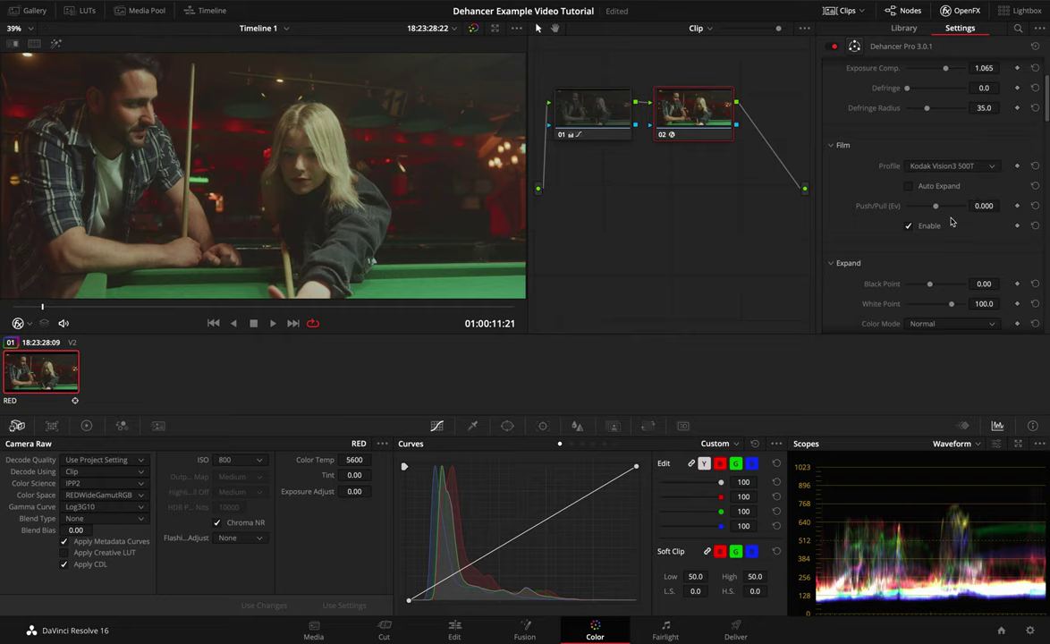
scroll(885, 220, "down", 1)
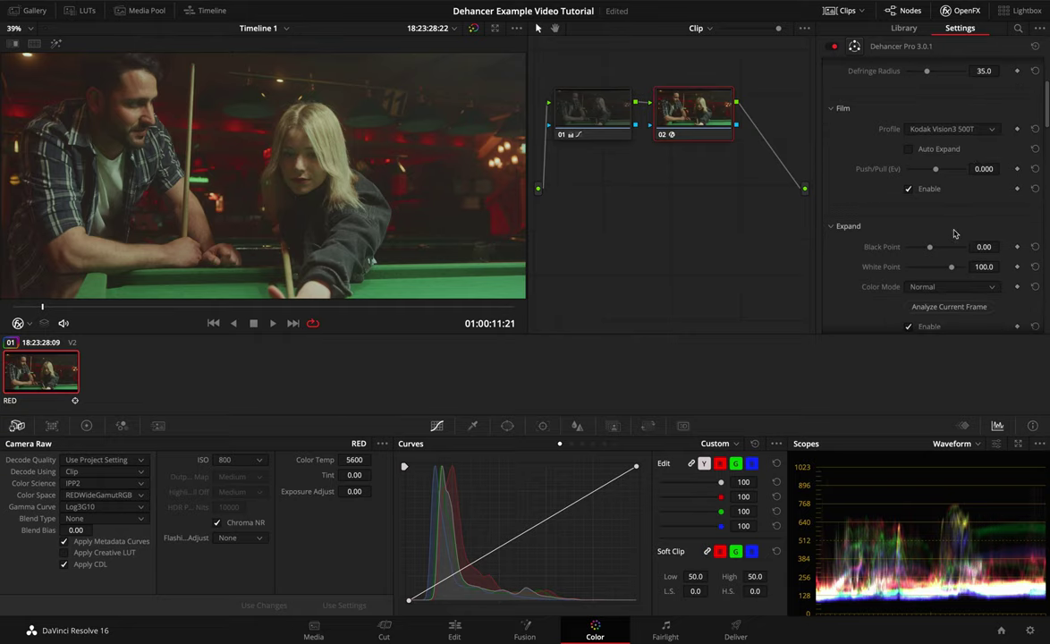
Set Expand black point to 3.47 and white to 100, then test and reset print Tonal Contrast and Exposure to 0.
mouse_move(930, 247)
left_mouse_down()
mouse_move(944, 247)
mouse_move(941, 267)
left_mouse_up()
left_click(1035, 267)
scroll(997, 242, "down", 3)
scroll(988, 263, "down", 5)
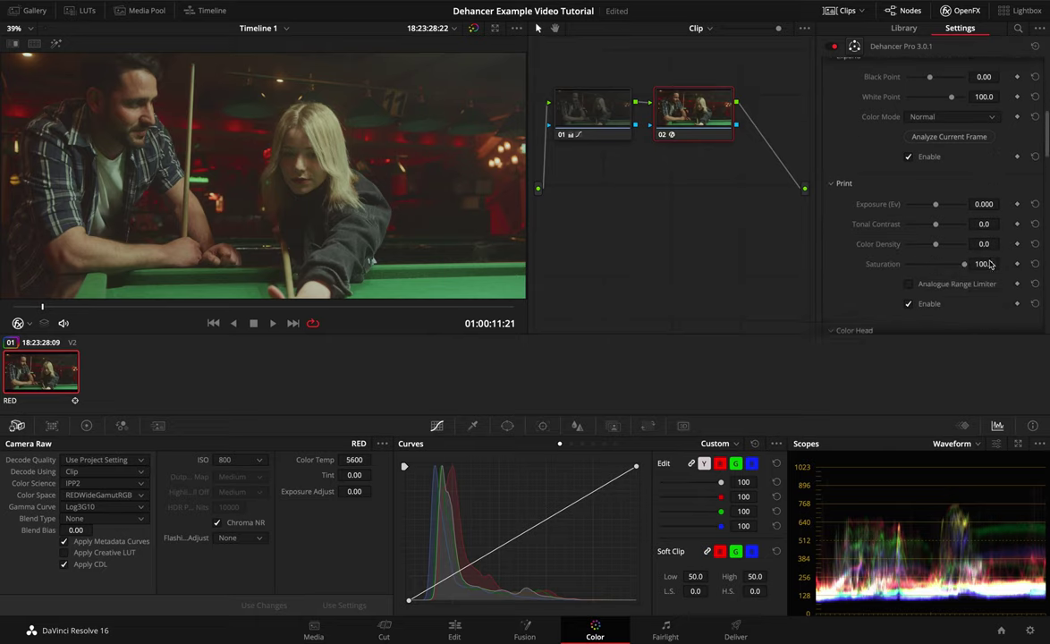
left_click_drag(936, 213, 949, 214)
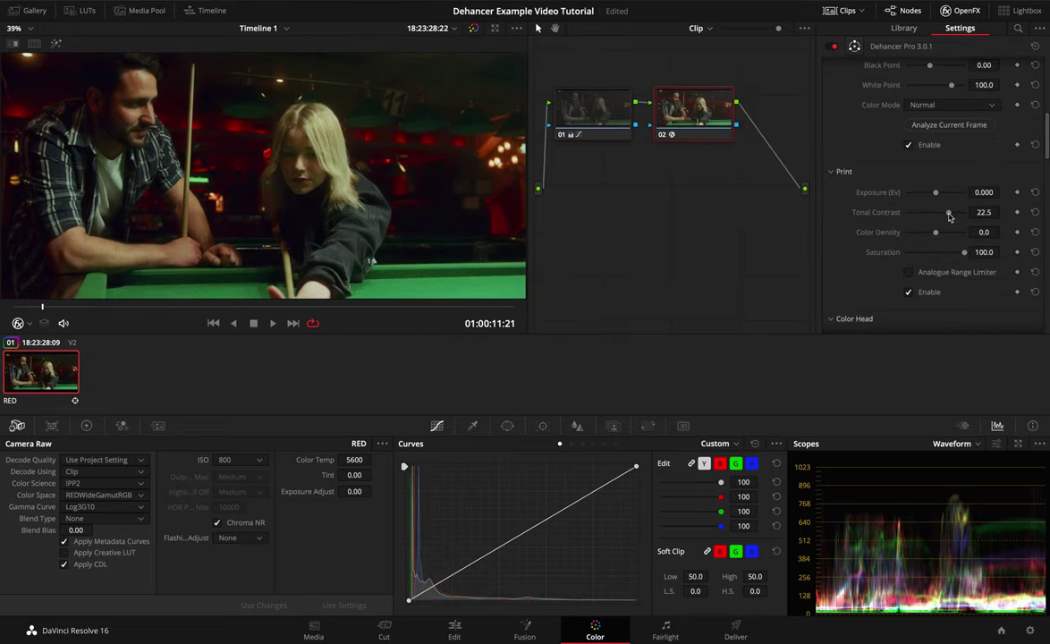
left_click(1033, 214)
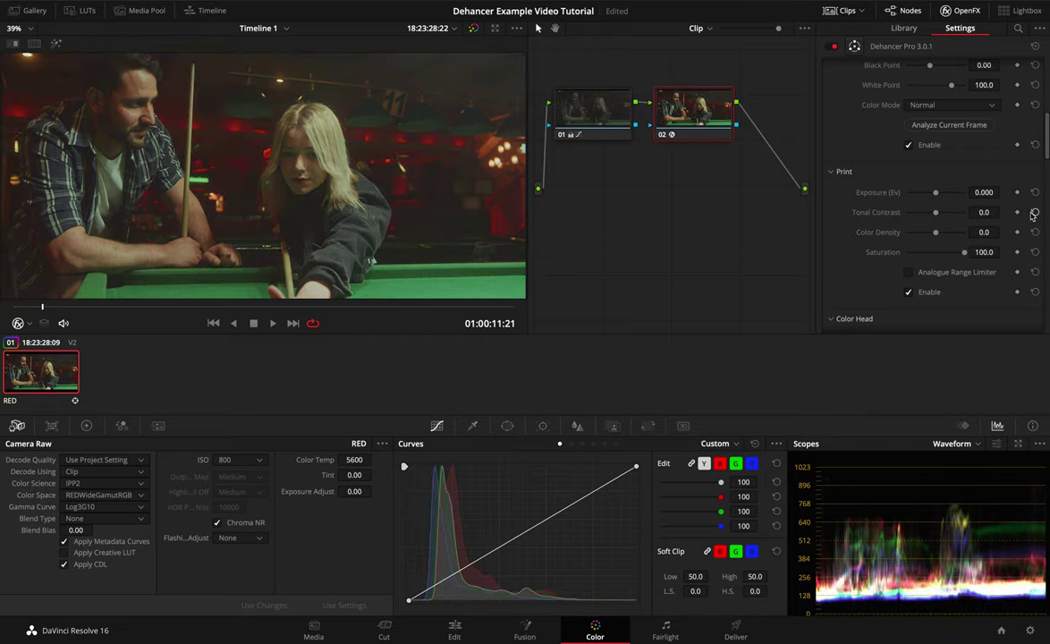
left_click_drag(936, 192, 918, 193)
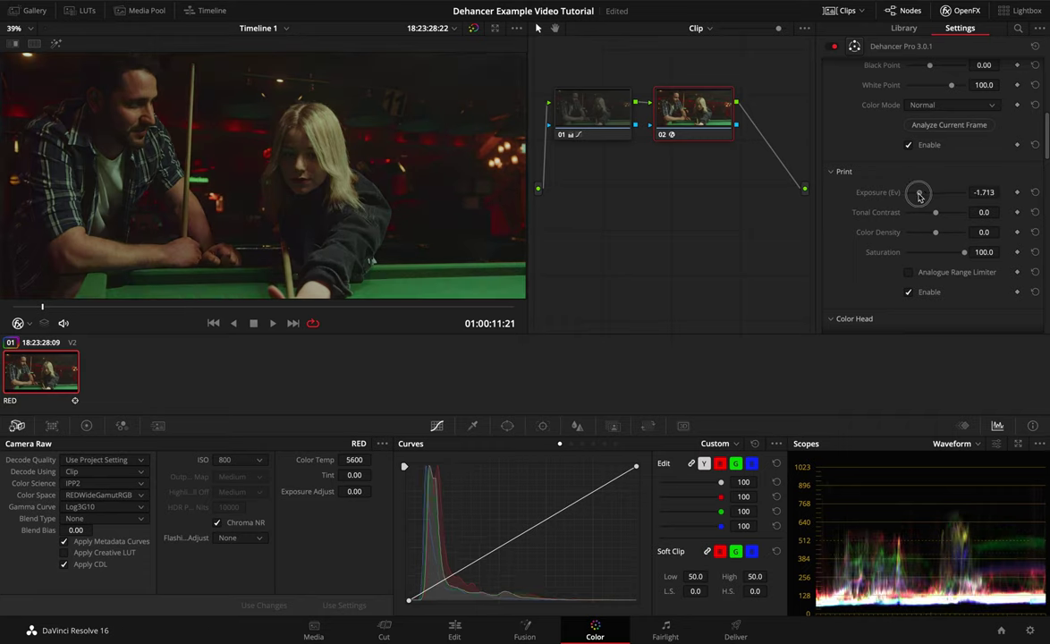
left_click(1035, 193)
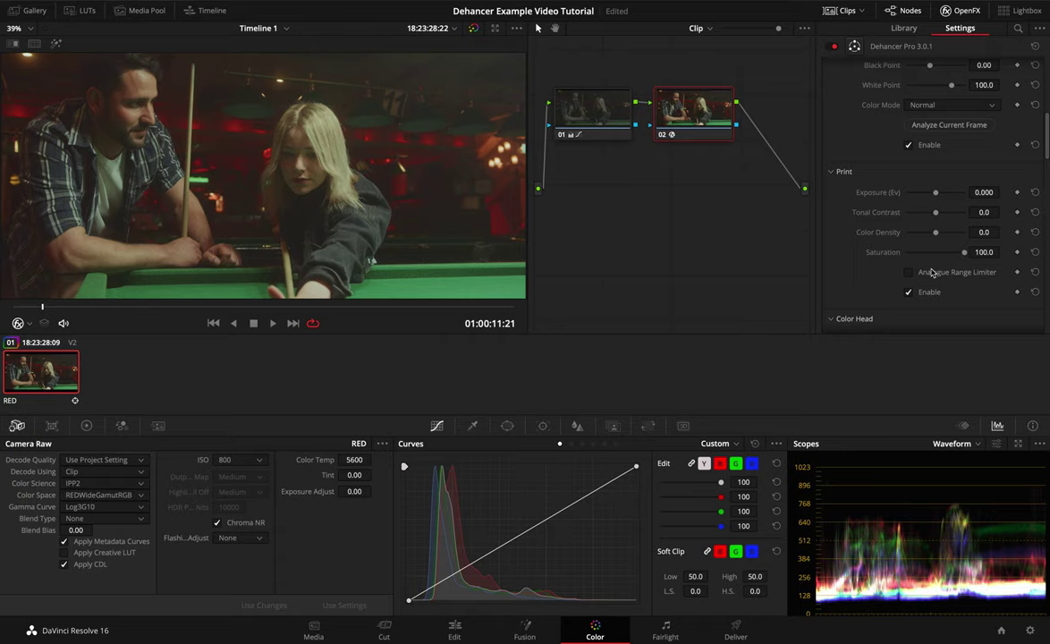
Scroll the Dehancer settings down to the Vignette section.
scroll(928, 270, "down", 5)
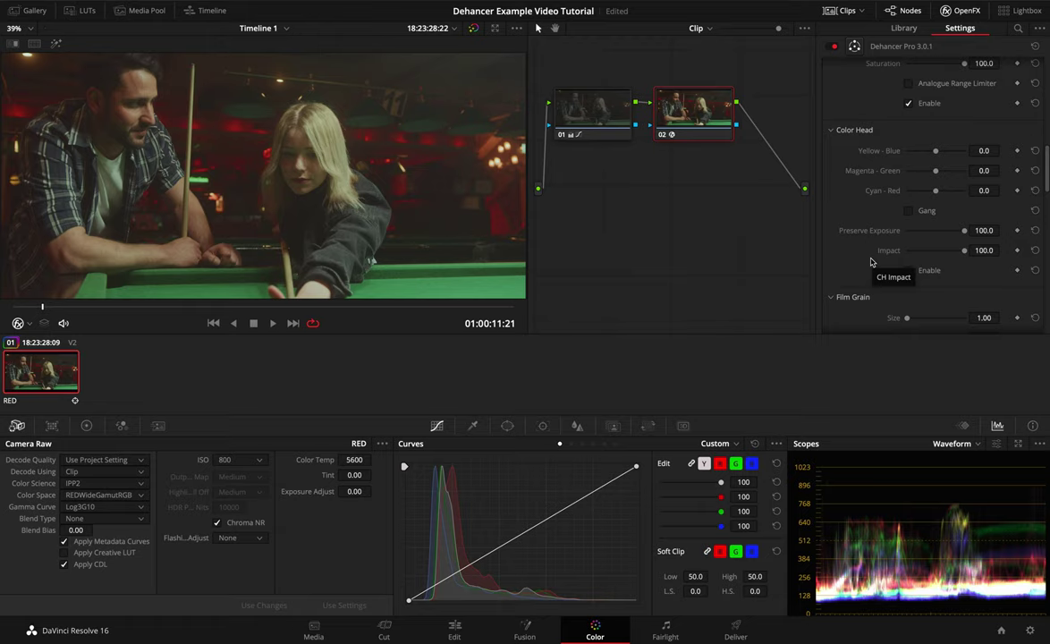
scroll(872, 261, "down", 5)
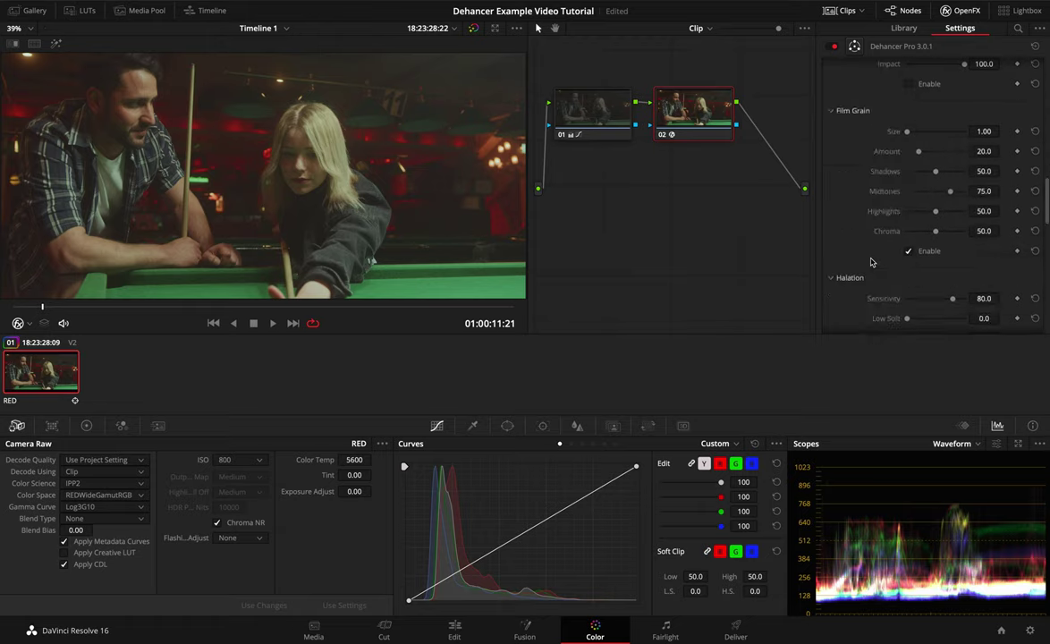
scroll(875, 261, "down", 5)
scroll(877, 259, "down", 3)
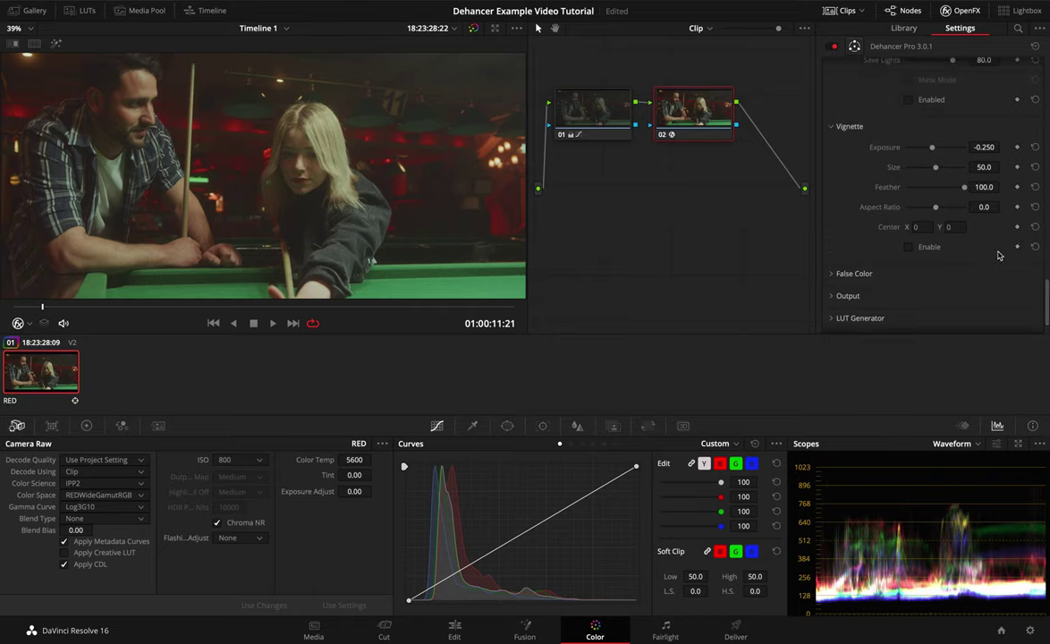
Try a -2.000 vignette exposure, reset it to -0.250, and disable the vignette.
left_click(909, 247)
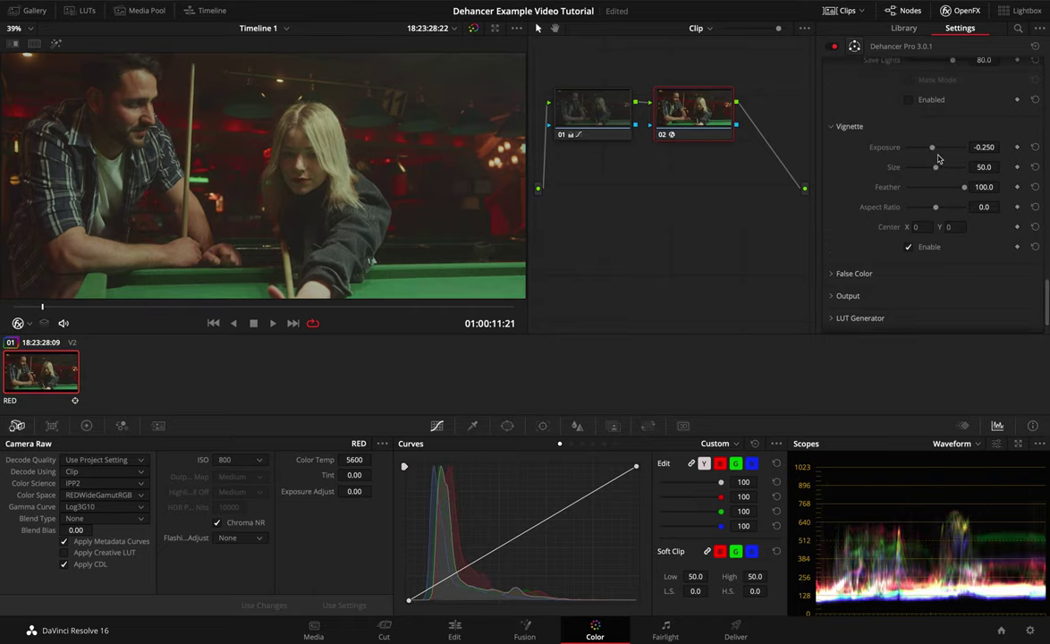
left_click_drag(932, 147, 907, 147)
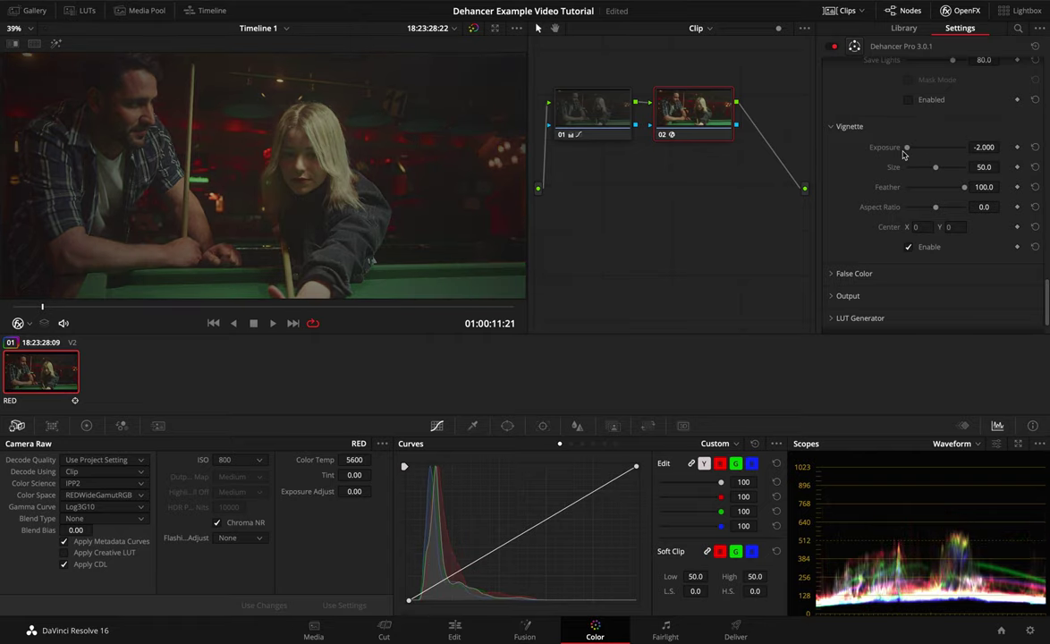
left_click(908, 247)
left_click(909, 247)
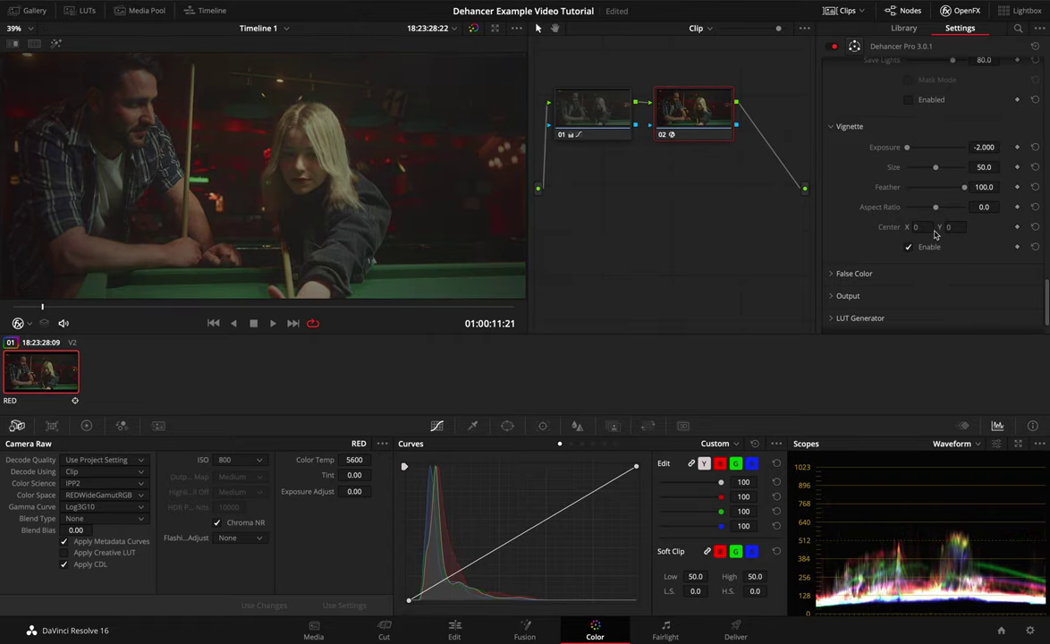
left_click(1034, 149)
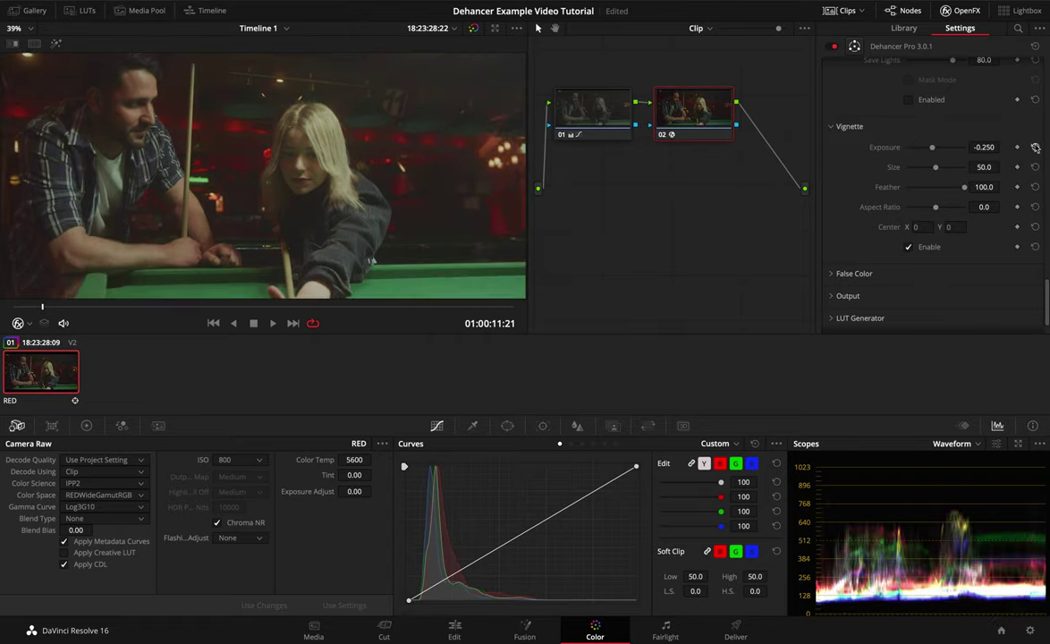
left_click(909, 246)
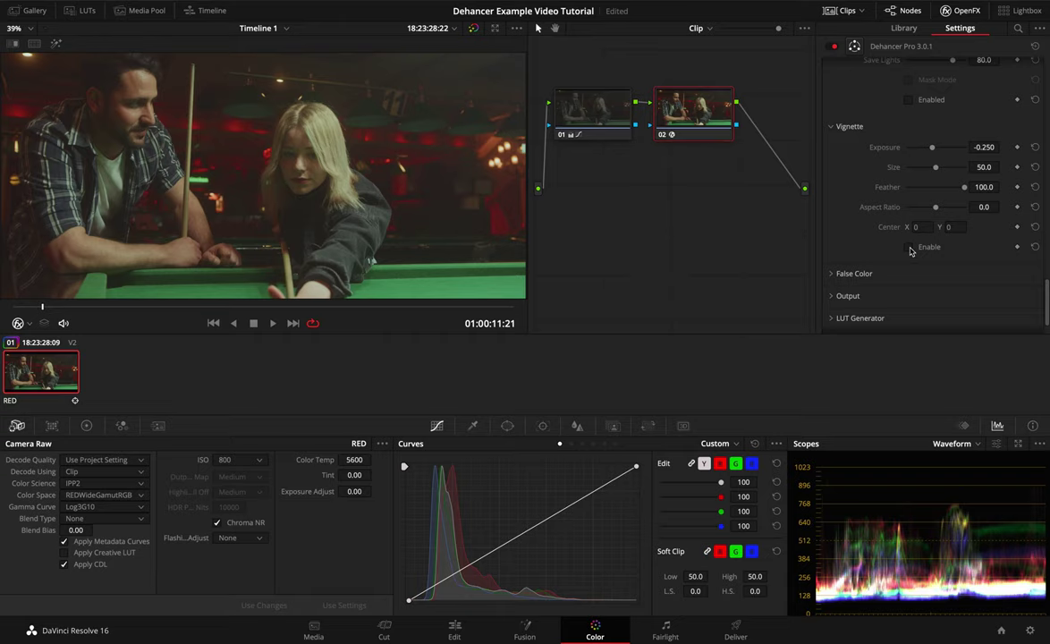
Scroll the Dehancer settings back up to the Print section.
scroll(903, 250, "up", 2)
scroll(894, 255, "up", 3)
scroll(891, 260, "up", 3)
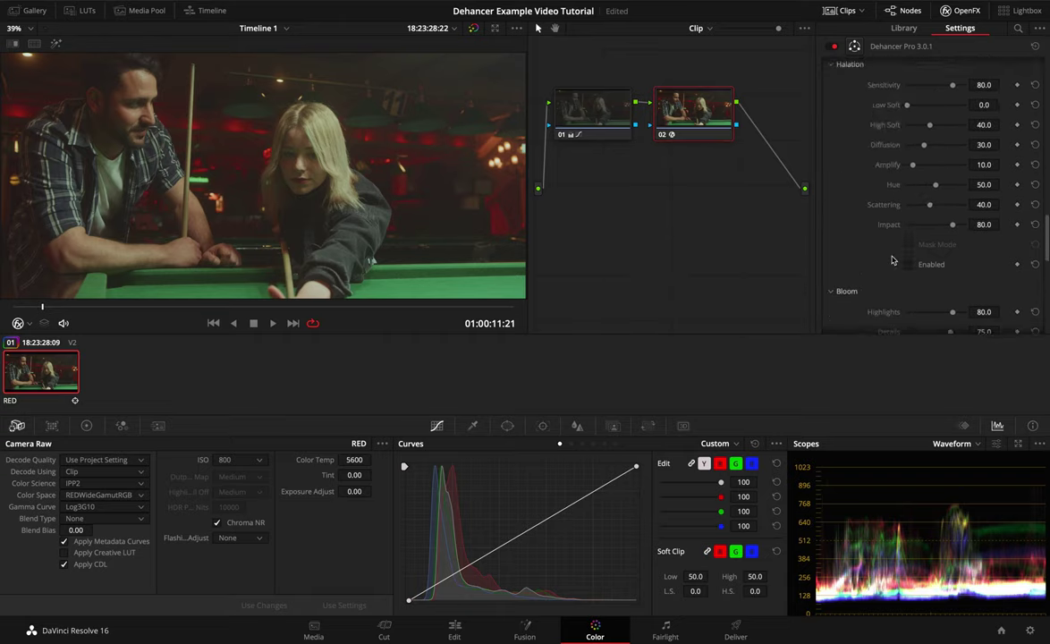
scroll(891, 260, "up", 2)
scroll(892, 260, "up", 2)
scroll(892, 260, "up", 2)
scroll(891, 261, "up", 2)
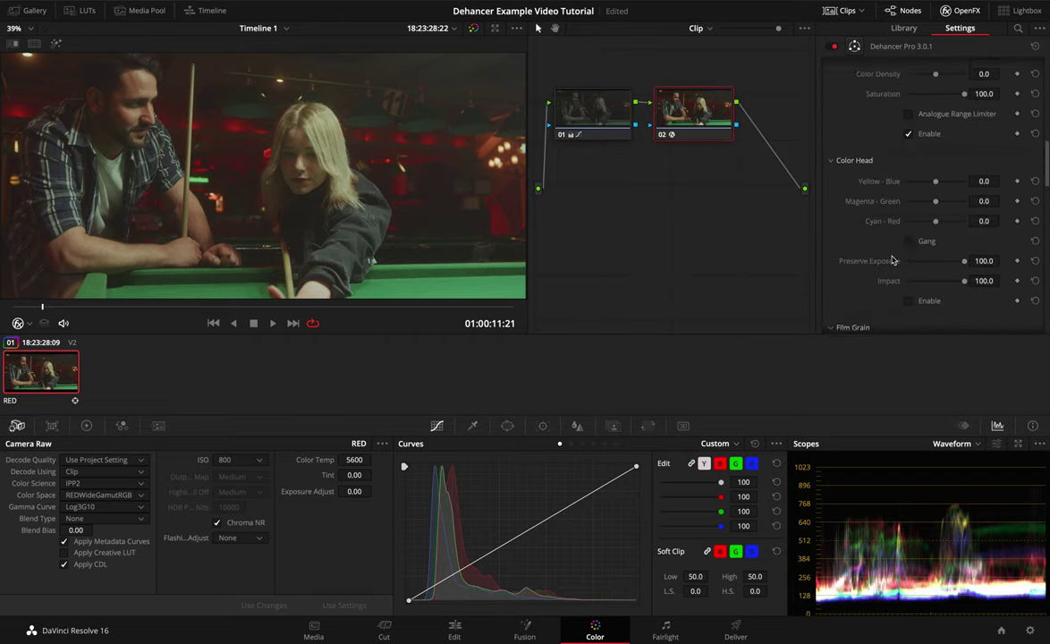
scroll(891, 260, "up", 4)
scroll(892, 260, "up", 2)
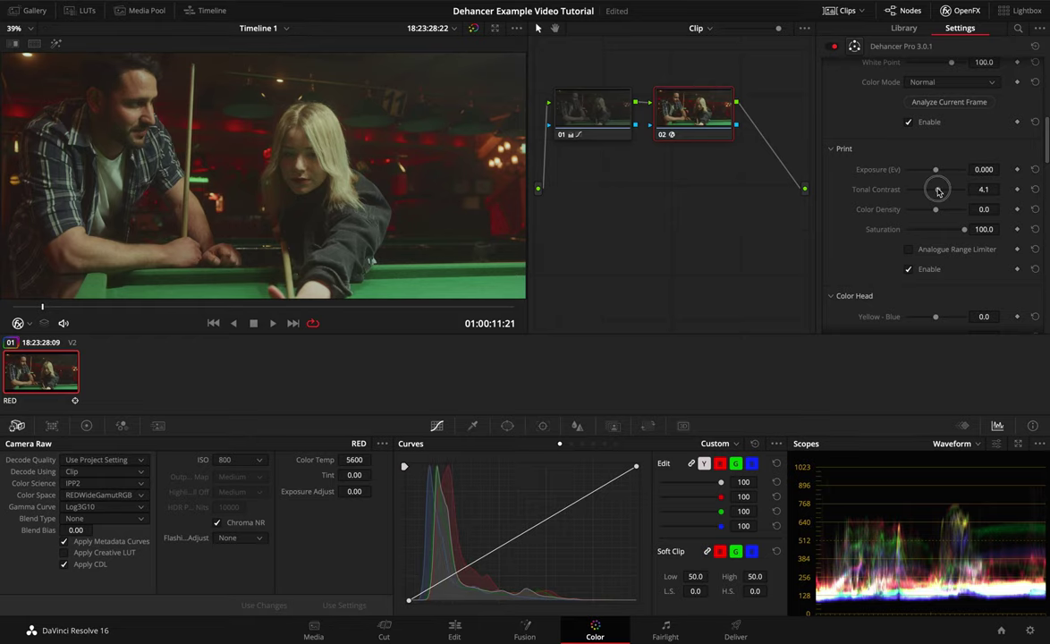
Raise Print Tonal Contrast to 15.3.
left_click_drag(938, 190, 945, 193)
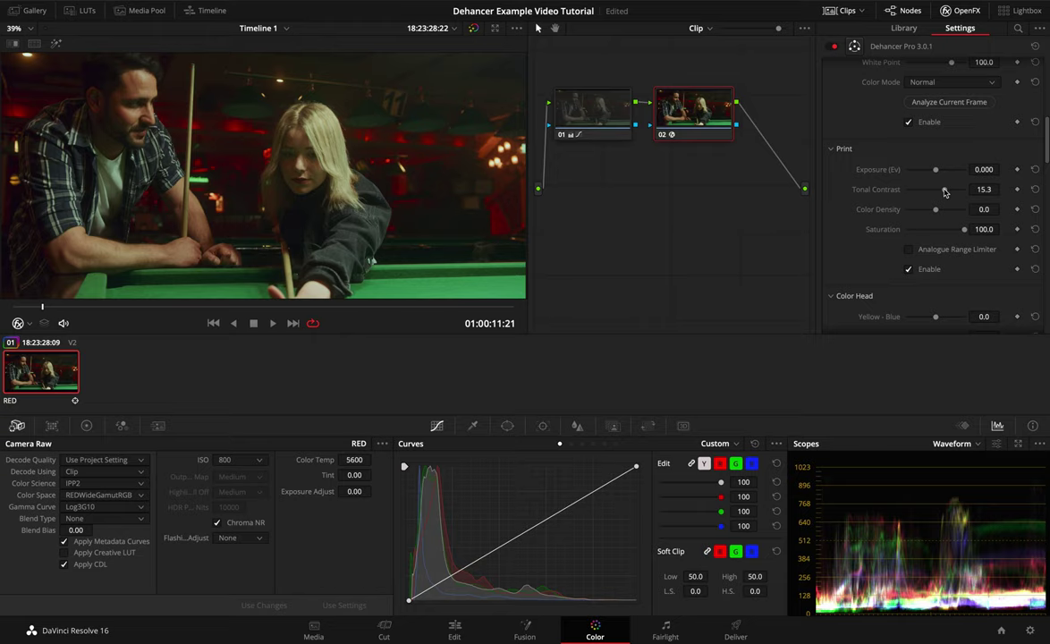
scroll(902, 234, "down", 3)
scroll(902, 237, "down", 3)
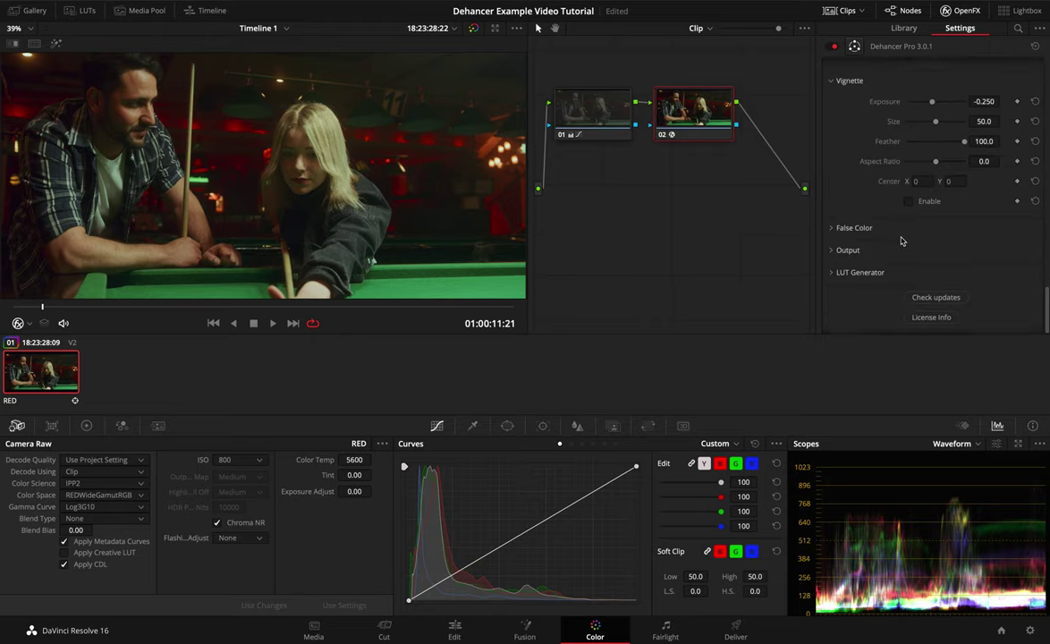
scroll(900, 240, "down", 2)
Enable the vignette at exposure -0.893 with Center X set to -0.2.
left_click(908, 249)
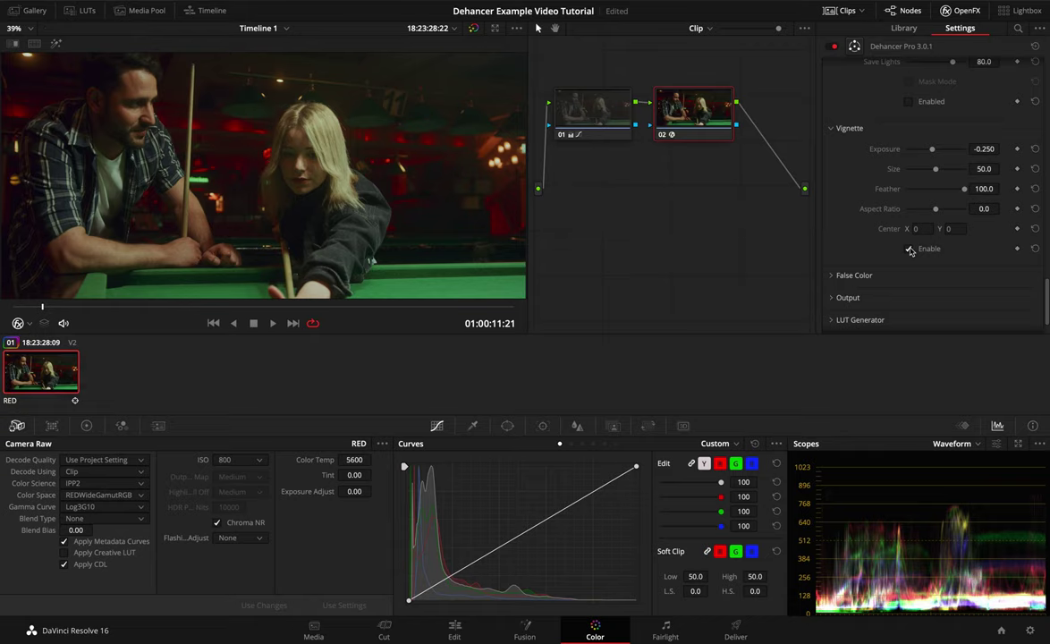
left_click_drag(893, 148, 680, 153)
left_click(908, 248)
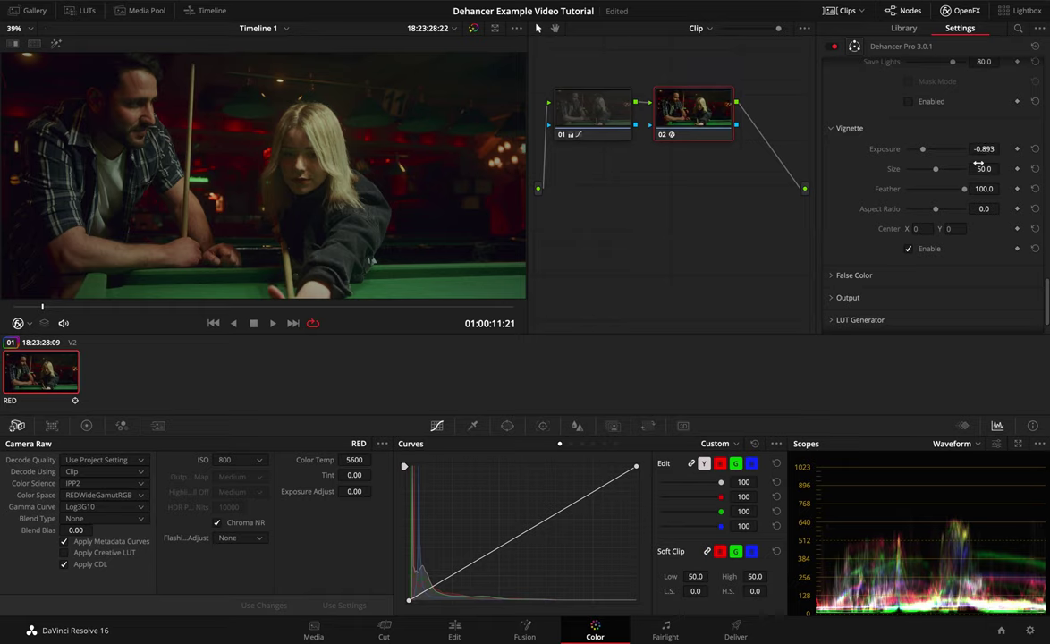
left_click(908, 249)
left_click(926, 230)
type("-0.2")
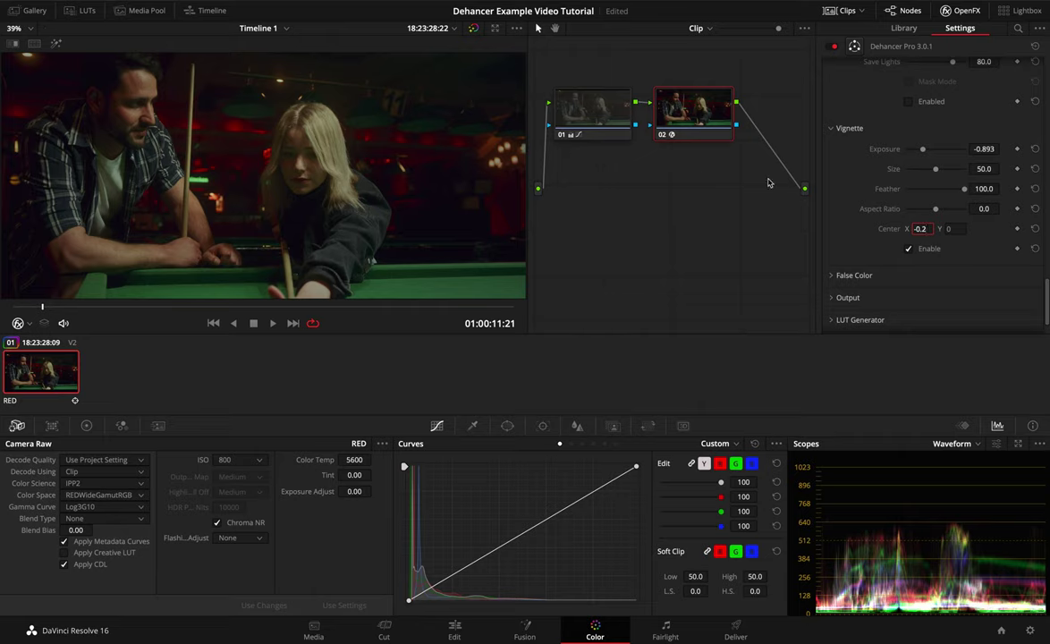
left_click(878, 207)
scroll(879, 207, "up", 3)
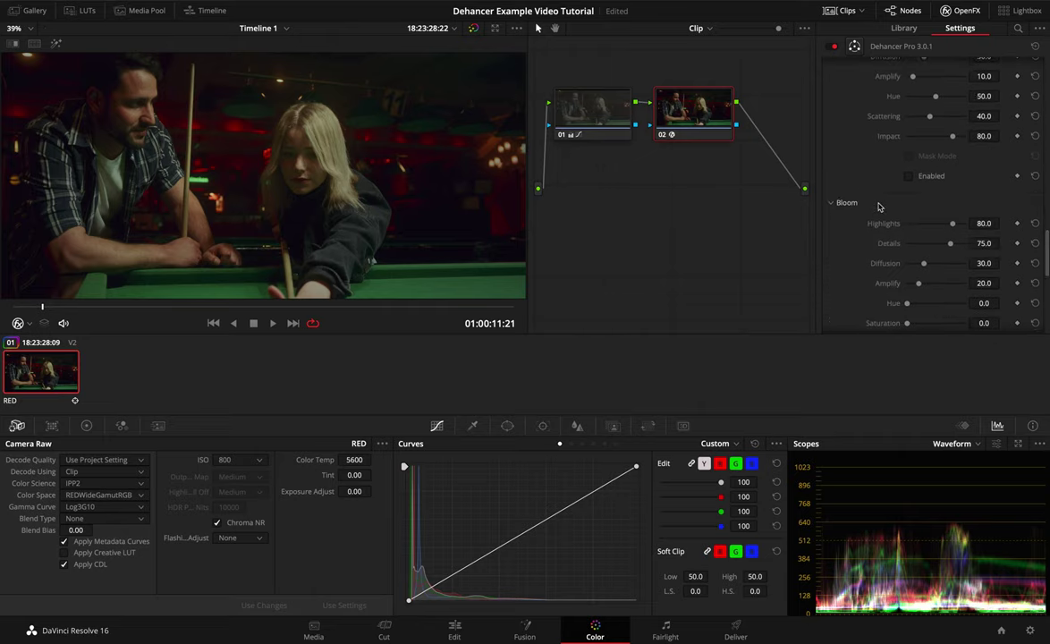
scroll(879, 208, "up", 2)
scroll(879, 207, "up", 2)
scroll(879, 207, "up", 2)
scroll(878, 208, "up", 2)
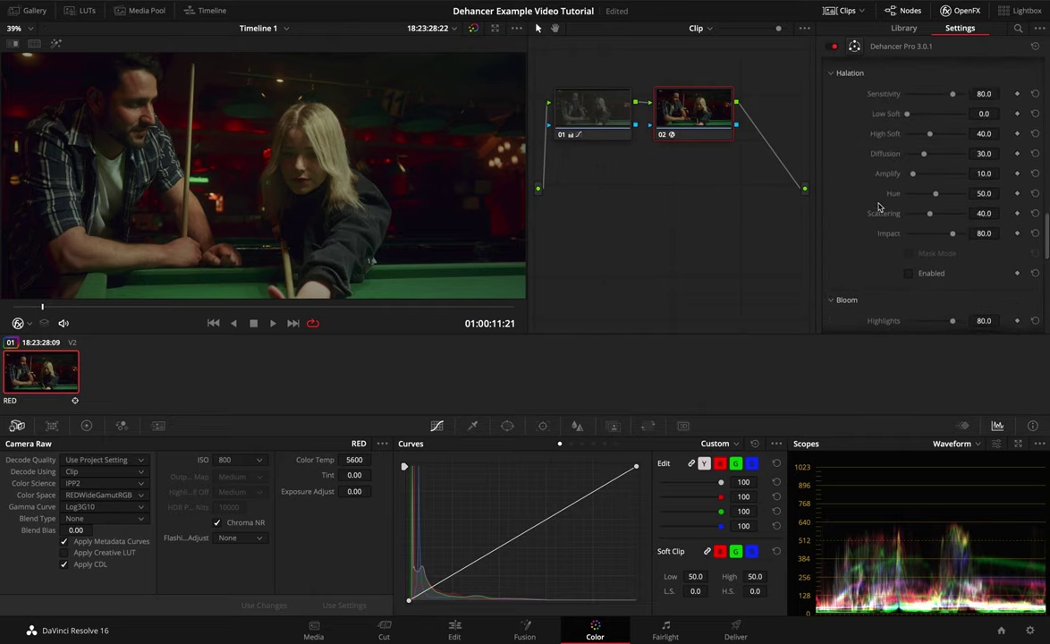
scroll(879, 207, "up", 2)
scroll(879, 207, "up", 1)
scroll(879, 207, "up", 1)
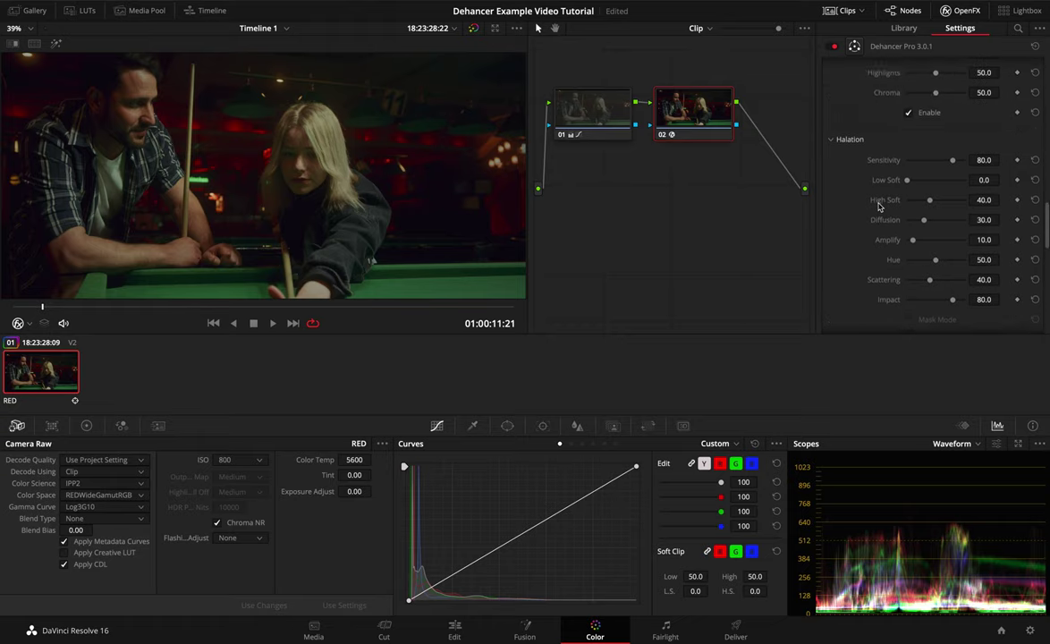
scroll(879, 208, "up", 1)
scroll(879, 208, "up", 2)
scroll(879, 208, "up", 1)
scroll(879, 207, "up", 1)
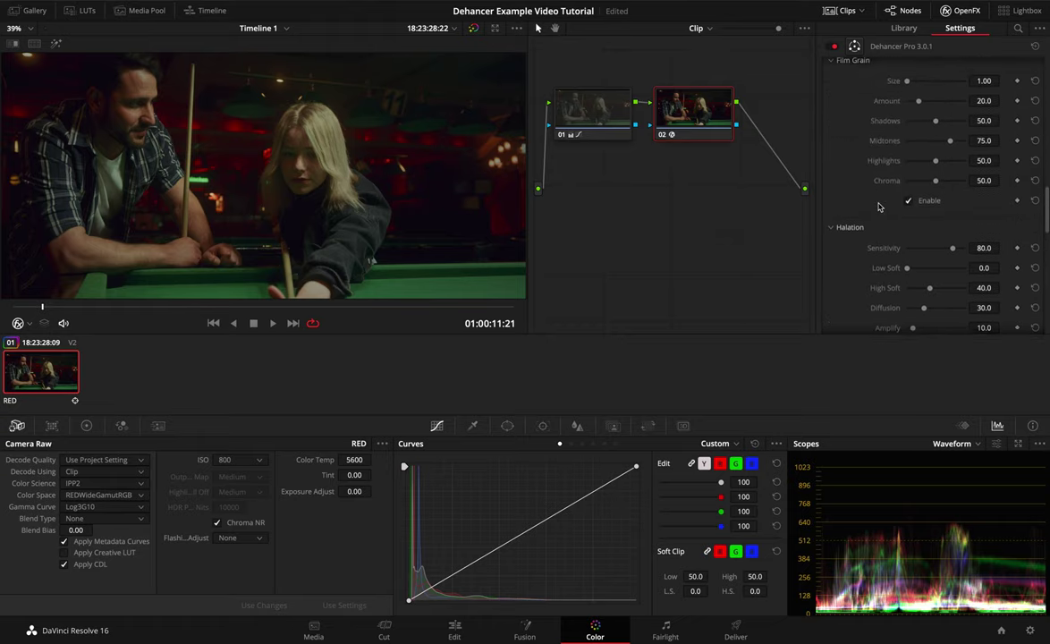
scroll(879, 208, "up", 1)
scroll(879, 207, "up", 2)
scroll(879, 207, "up", 3)
scroll(879, 208, "up", 2)
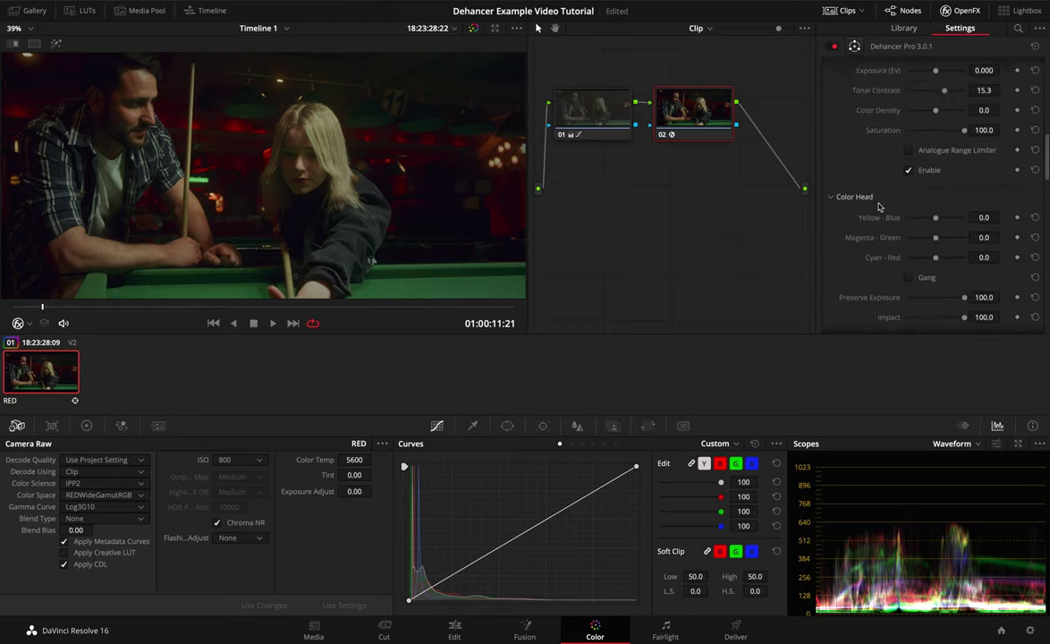
scroll(894, 202, "up", 2)
scroll(930, 194, "up", 1)
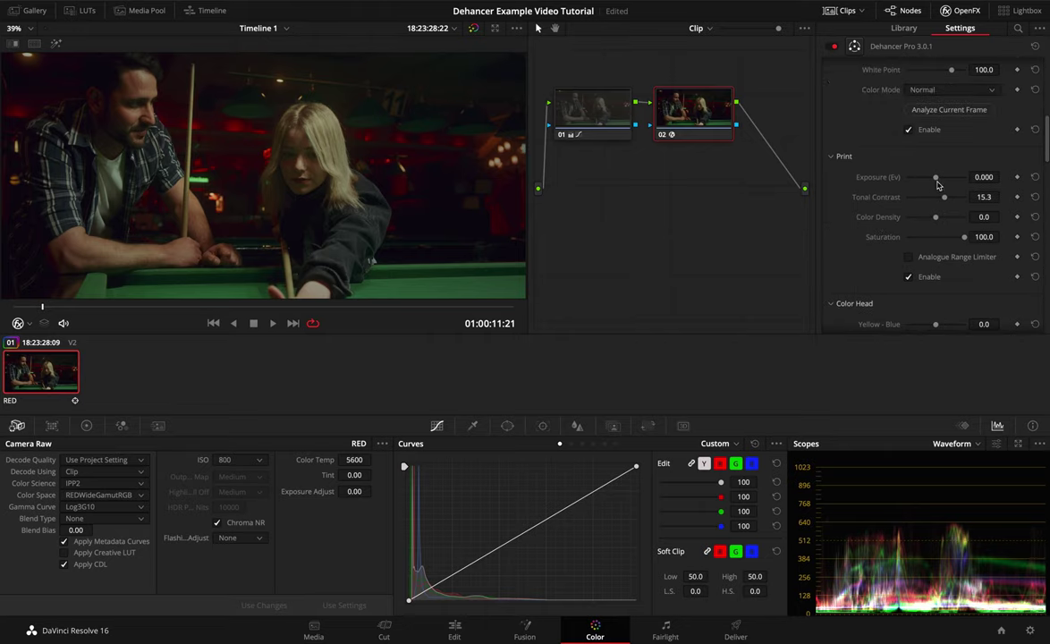
scroll(948, 174, "up", 3)
scroll(953, 148, "up", 1)
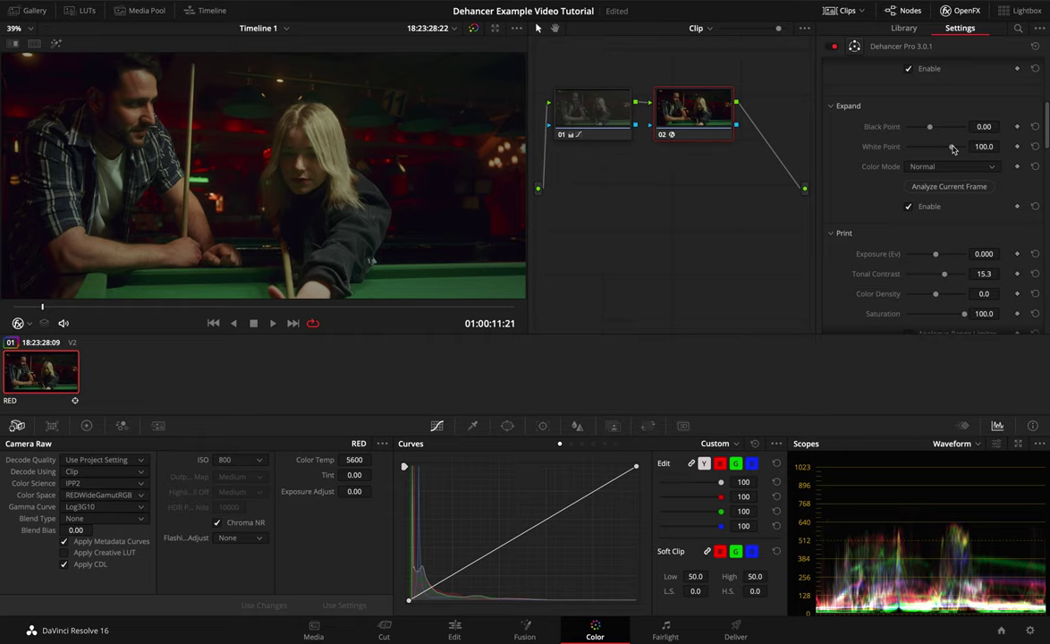
left_click_drag(954, 148, 934, 152)
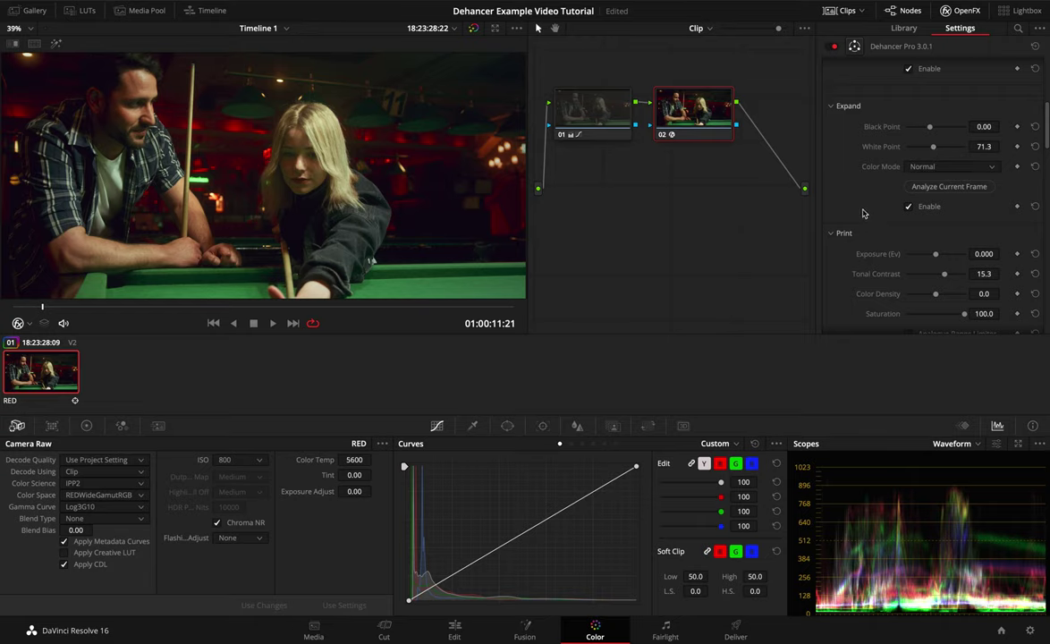
scroll(863, 213, "down", 5)
scroll(864, 213, "down", 2)
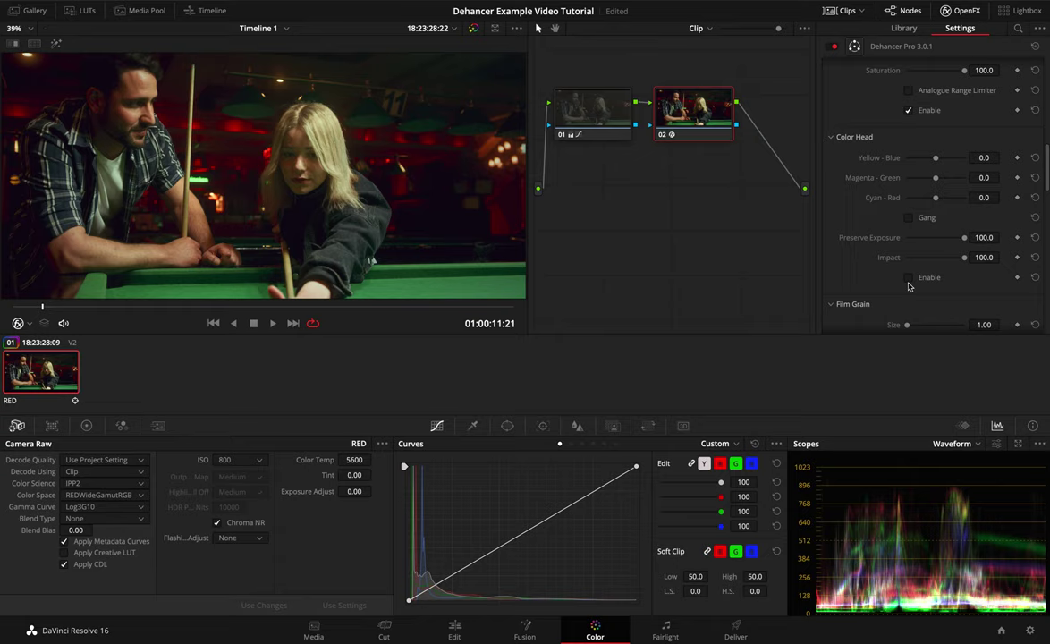
Turn on Color Head with Cyan - Red -5.1 and Preserve Exposure 70.4, comparing on and off.
left_click(909, 278)
left_click_drag(935, 198, 933, 198)
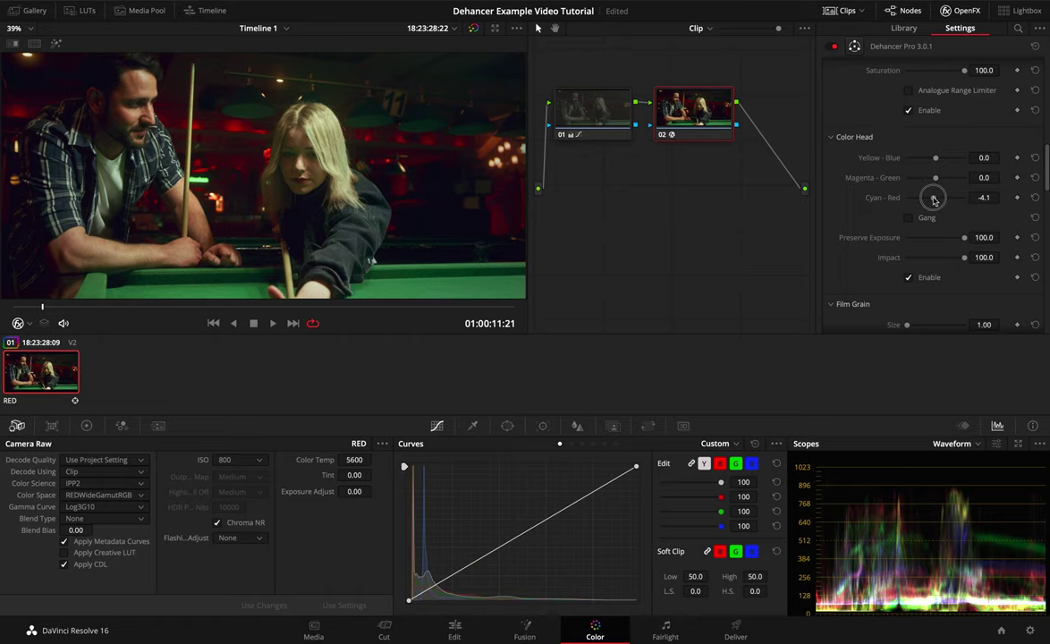
left_click(908, 278)
left_click(908, 278)
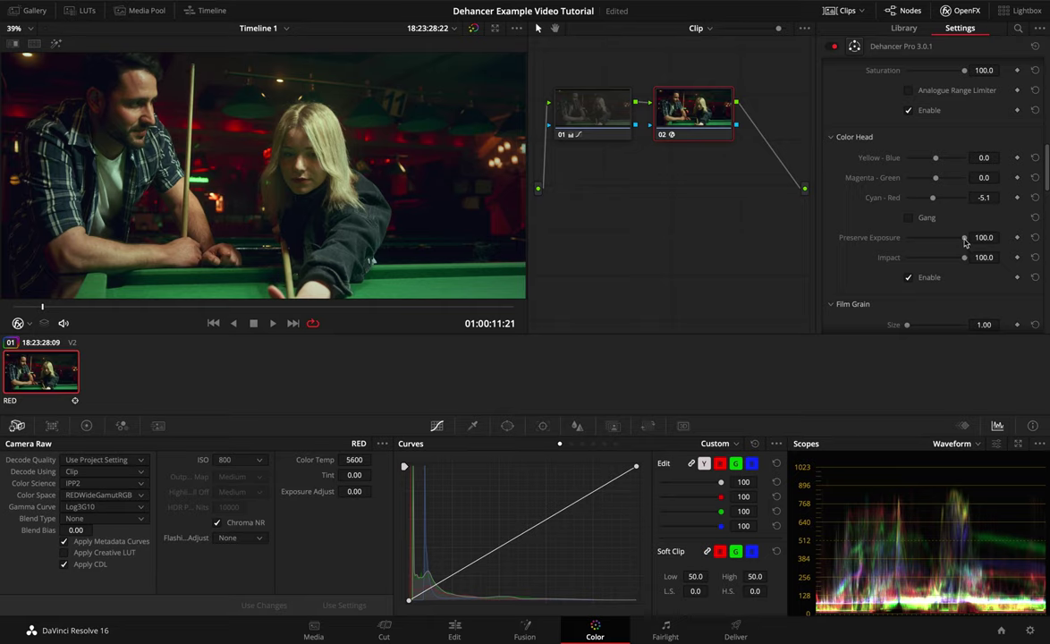
left_click_drag(963, 237, 948, 242)
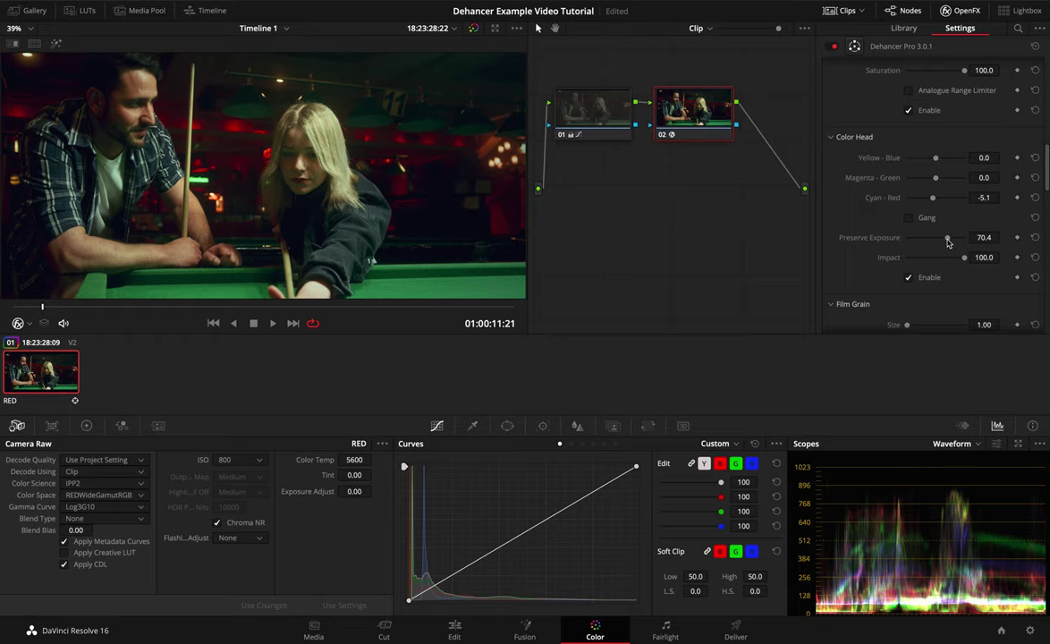
left_click(909, 279)
Set print Color Density to 73.5 and enable the Analogue Range Limiter.
scroll(874, 262, "up", 4)
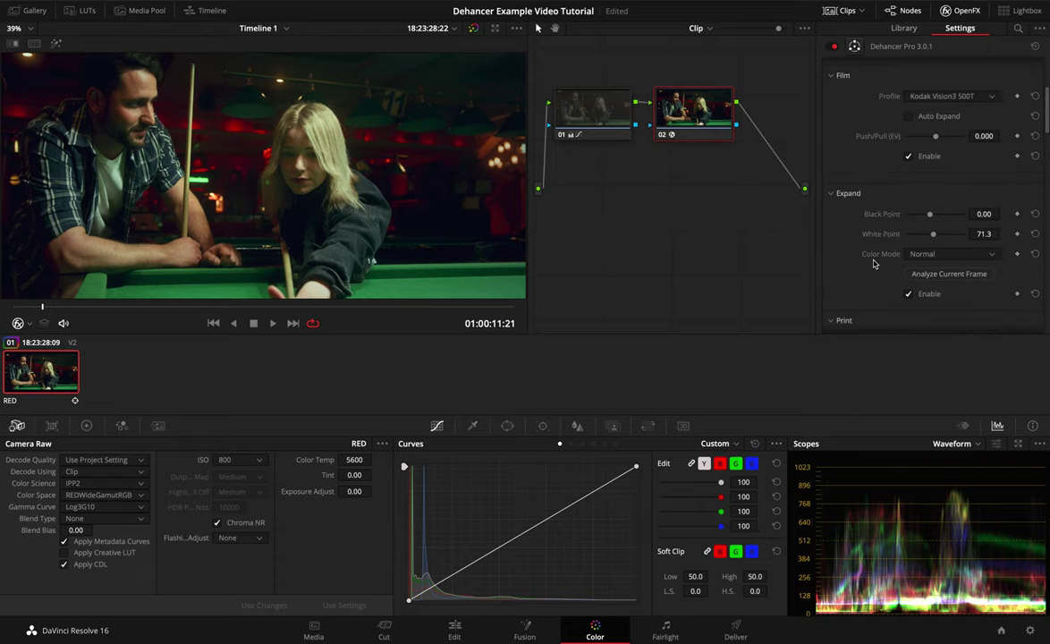
scroll(874, 263, "up", 2)
scroll(874, 264, "up", 2)
scroll(874, 263, "down", 3)
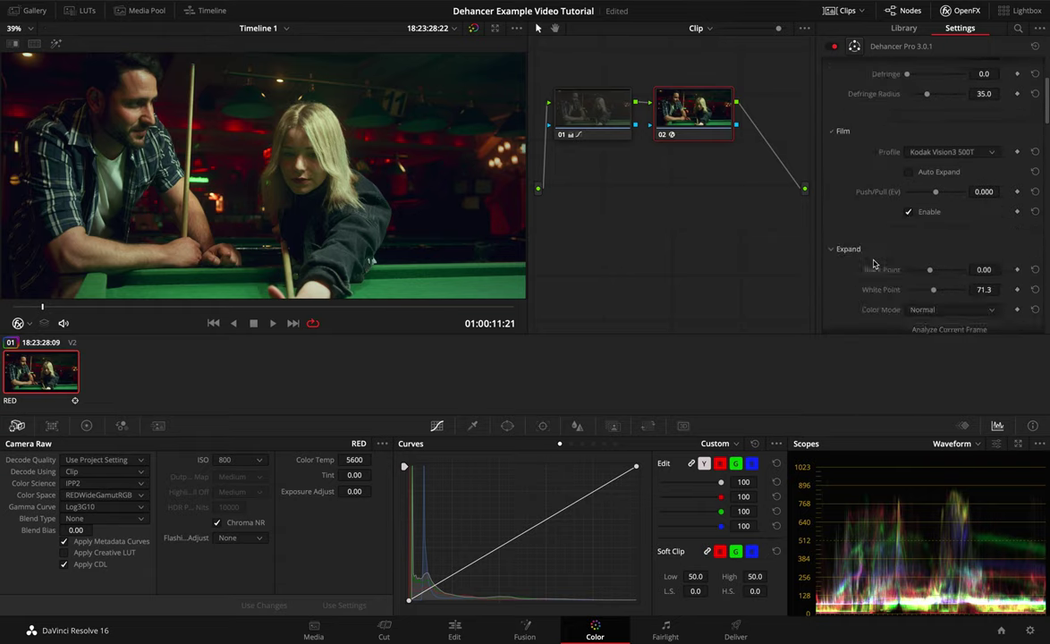
scroll(874, 263, "down", 3)
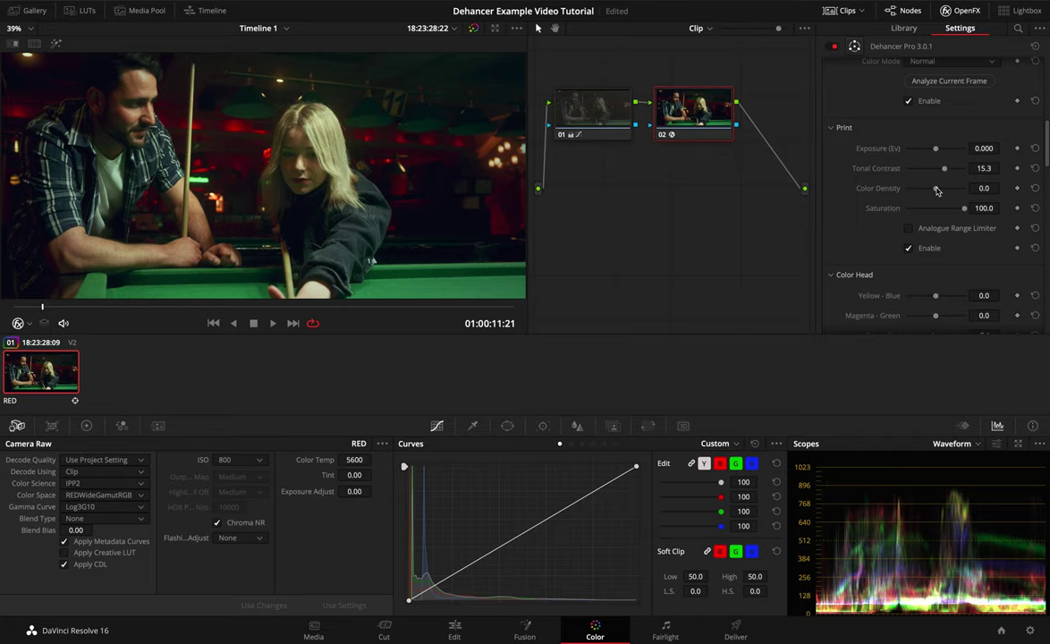
left_click_drag(936, 189, 956, 192)
left_click(908, 229)
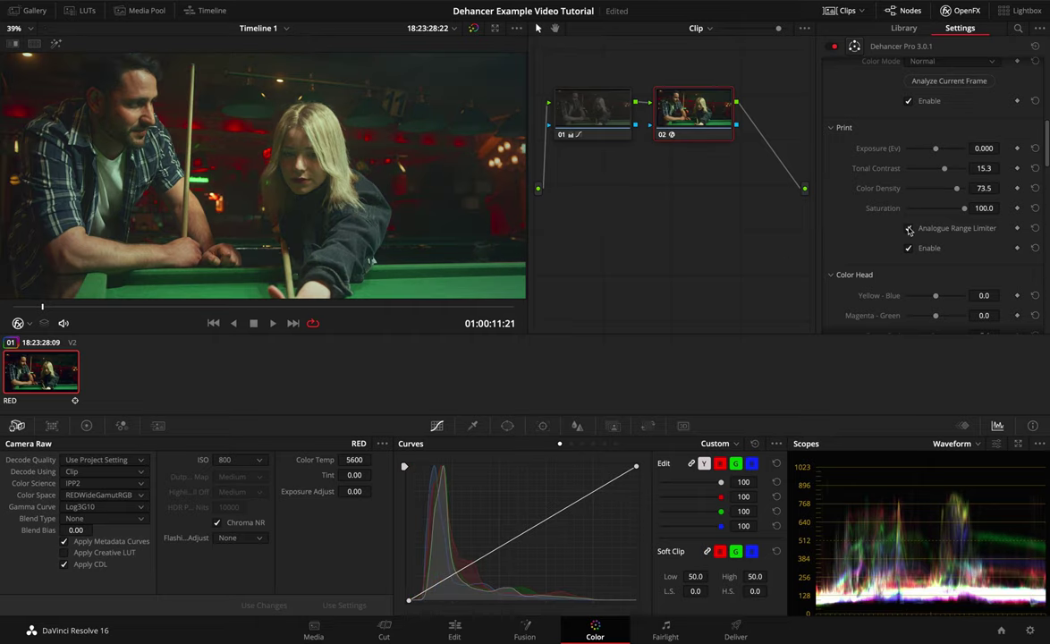
In Dehancer Pro, set Expand Black Point 2.95, Print Exposure -0.672 and Expand White Point 53.9.
scroll(907, 164, "up", 3)
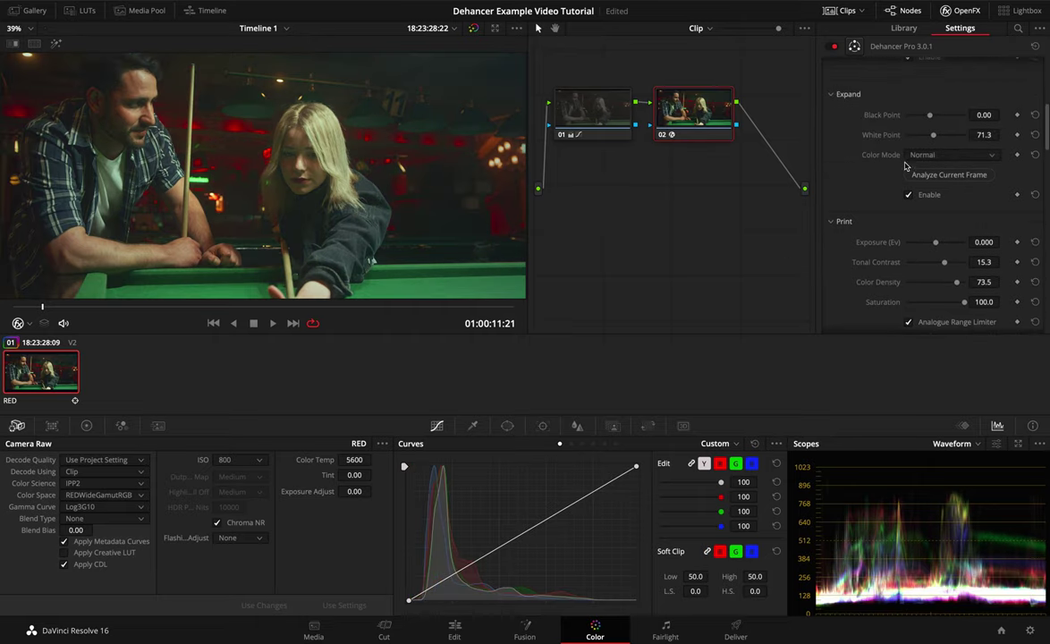
left_click_drag(929, 122, 934, 126)
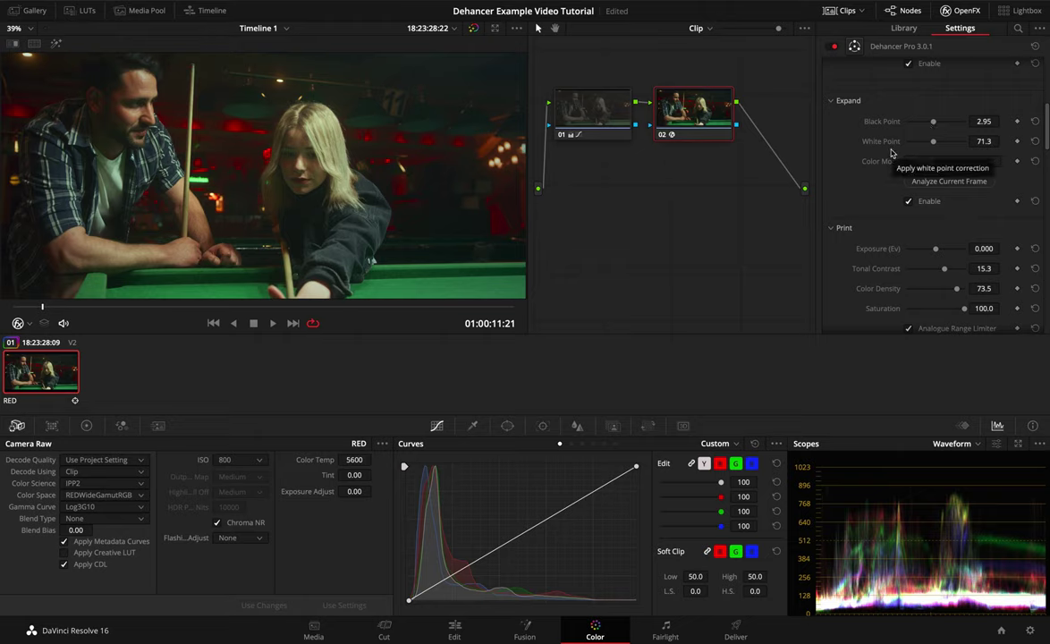
scroll(892, 179, "down", 2)
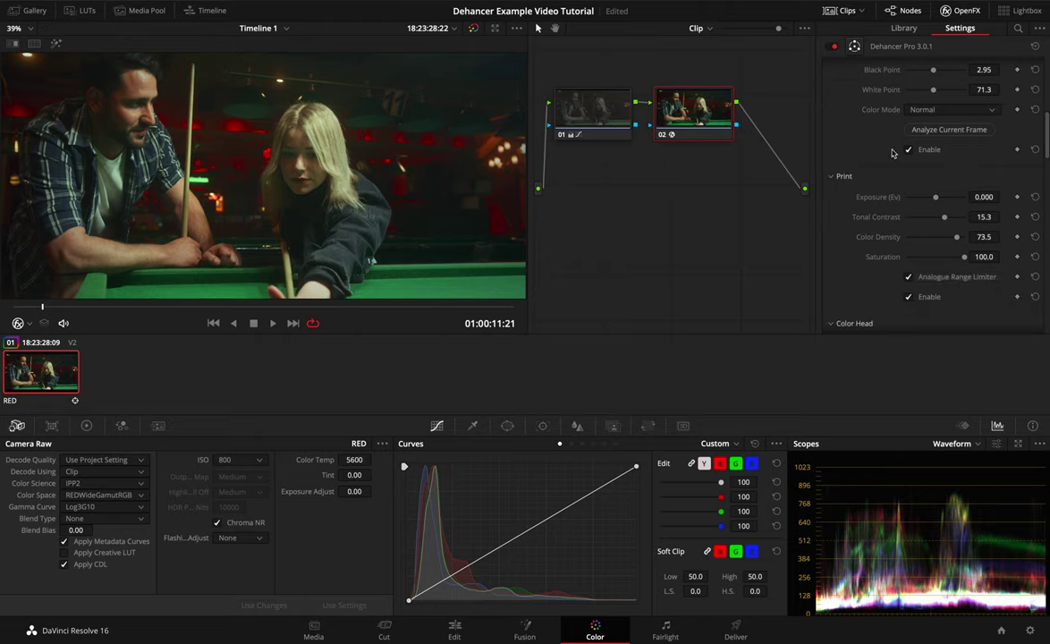
left_click_drag(935, 197, 929, 198)
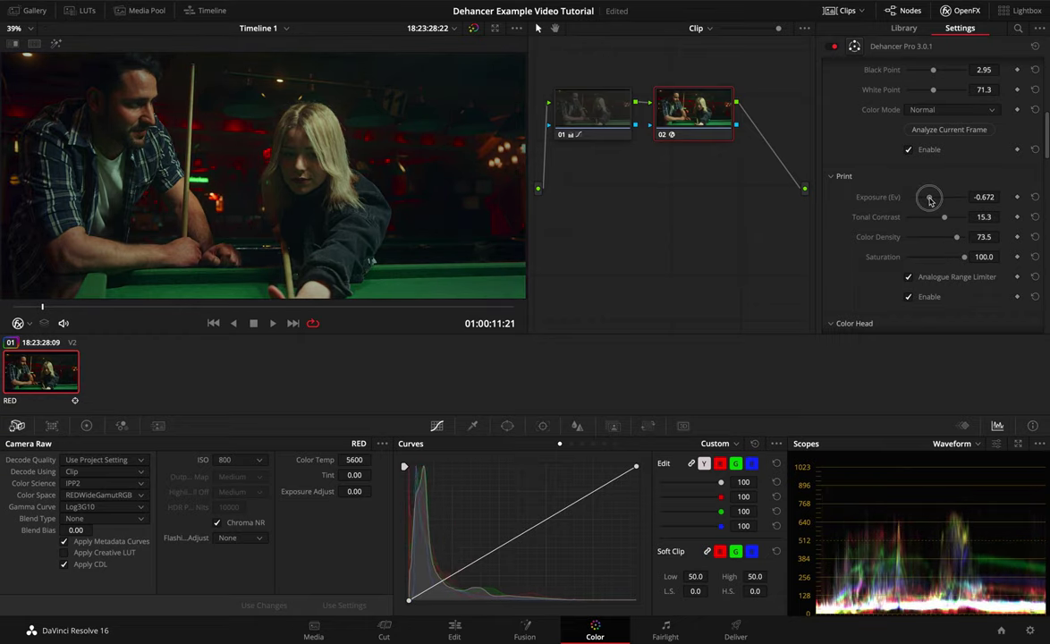
scroll(948, 156, "up", 1)
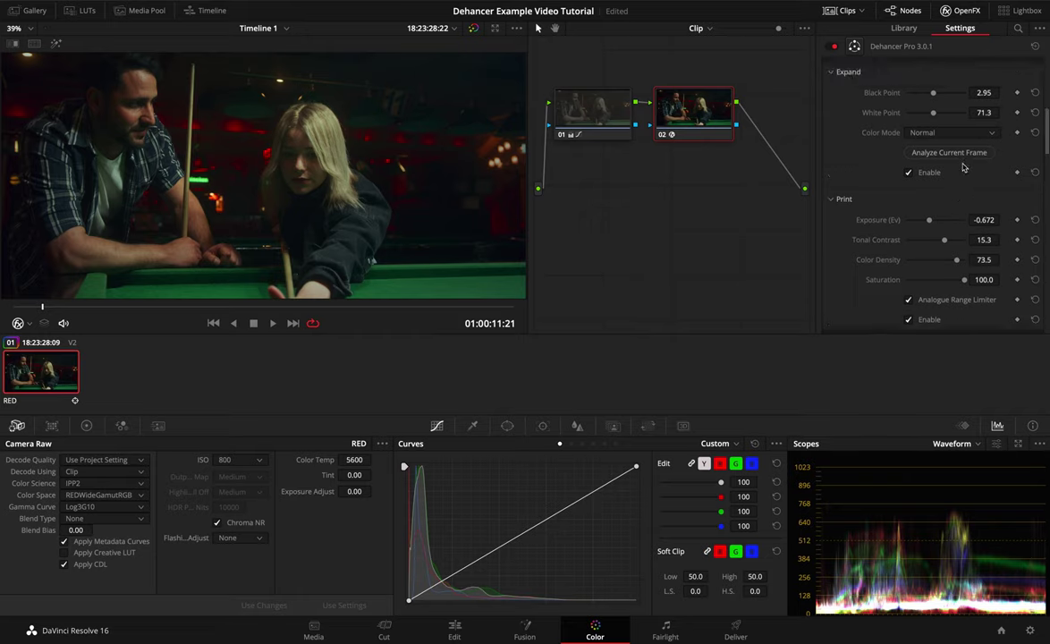
left_click_drag(933, 122, 922, 124)
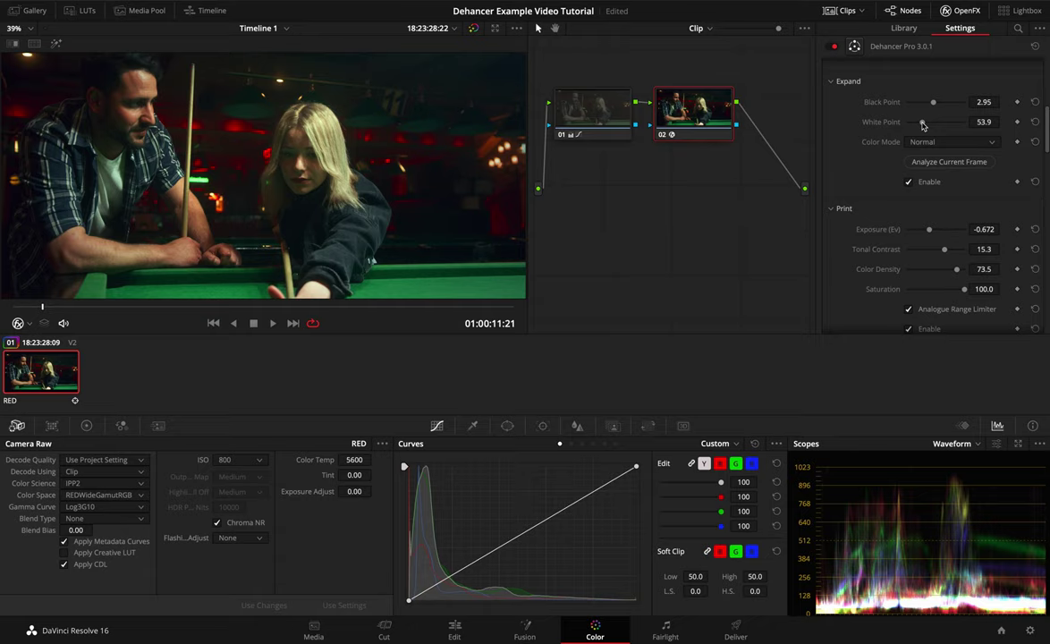
scroll(879, 149, "down", 2)
scroll(879, 149, "down", 4)
Raise Film Grain Shadows to 64.3 and Highlights to 100.
scroll(879, 149, "down", 4)
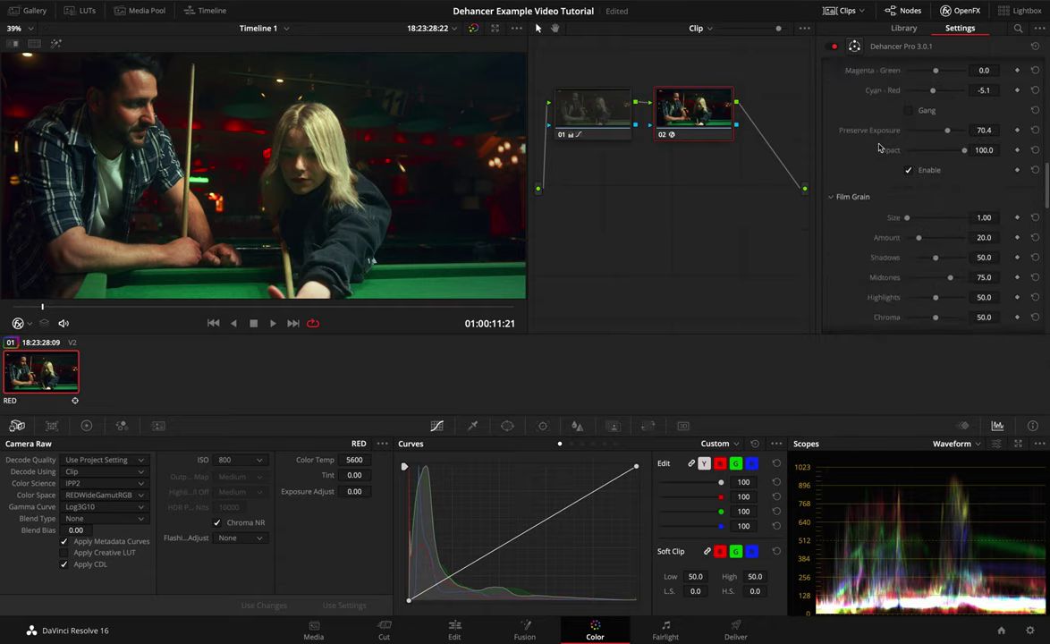
scroll(879, 149, "down", 2)
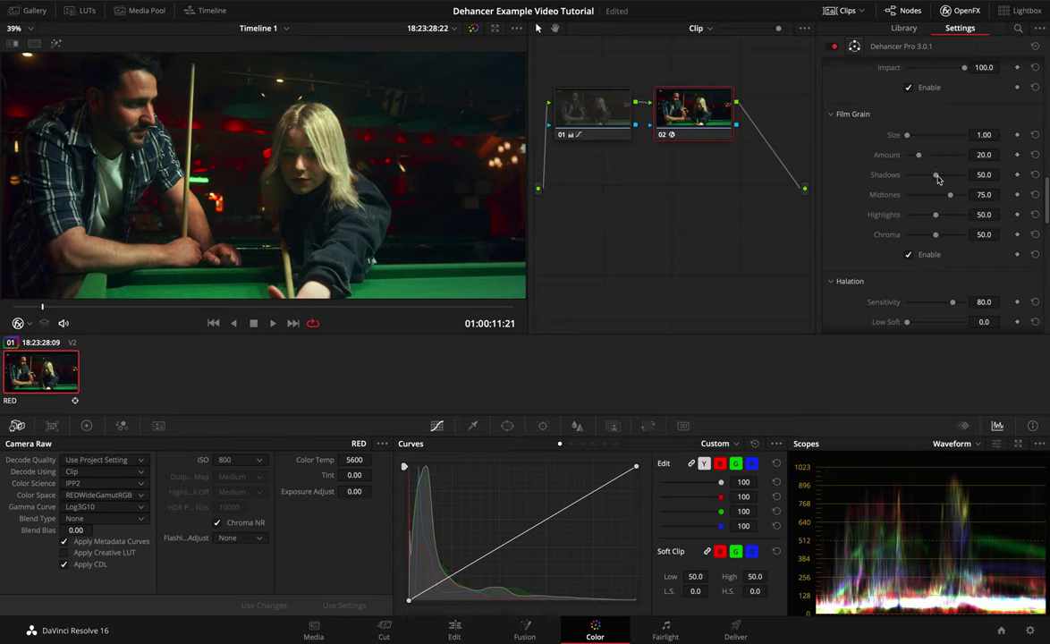
left_click_drag(935, 174, 944, 176)
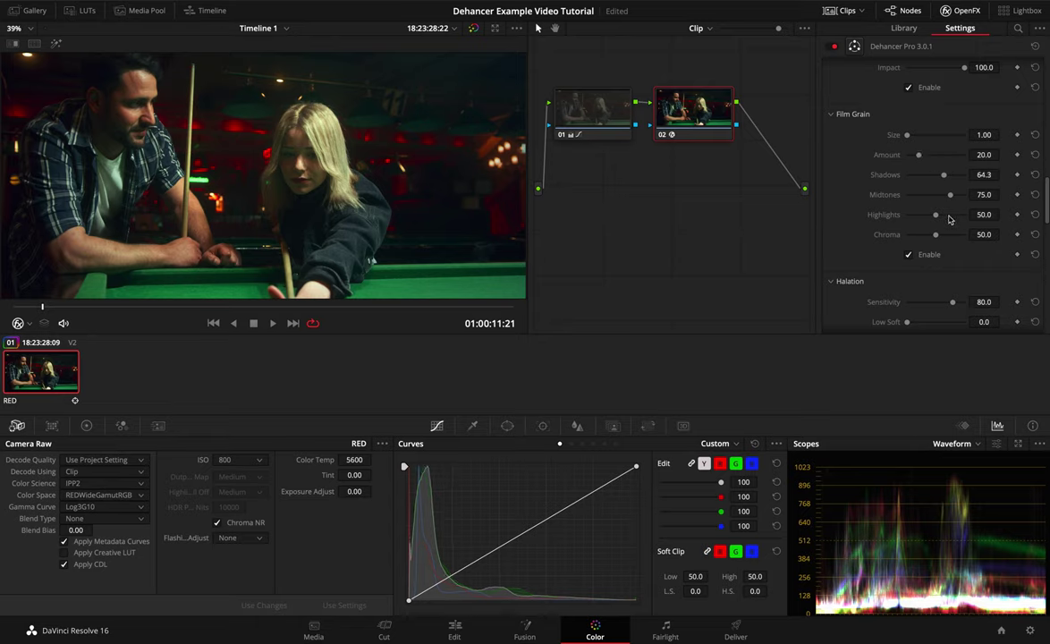
left_click_drag(936, 214, 979, 216)
Compare the frame with film grain off and back on, then fit the frame in the viewer.
scroll(209, 196, "up", 4)
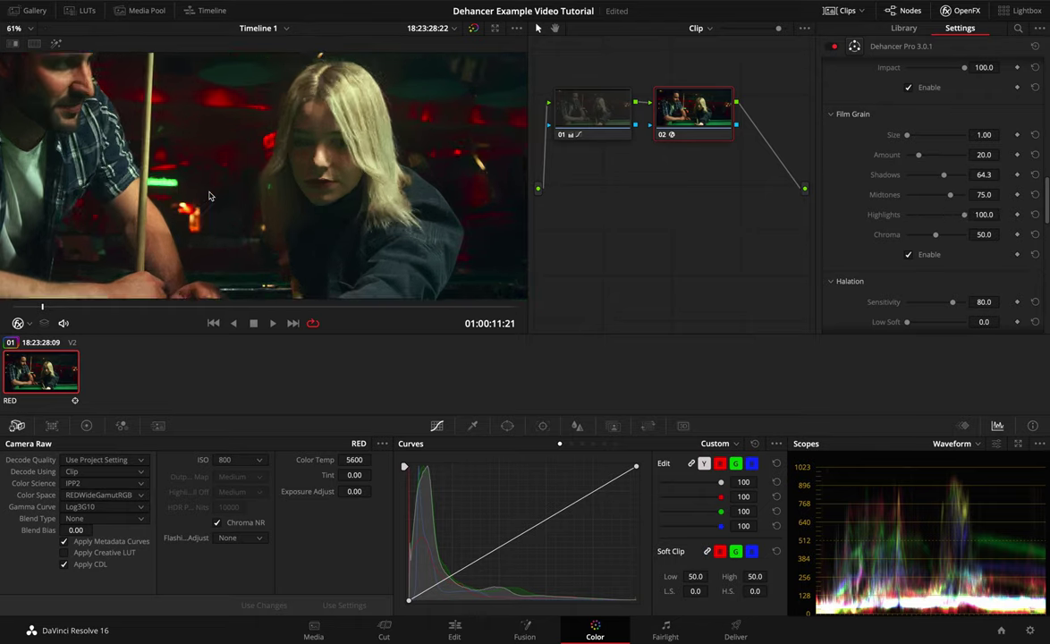
left_click(909, 255)
left_click(910, 254)
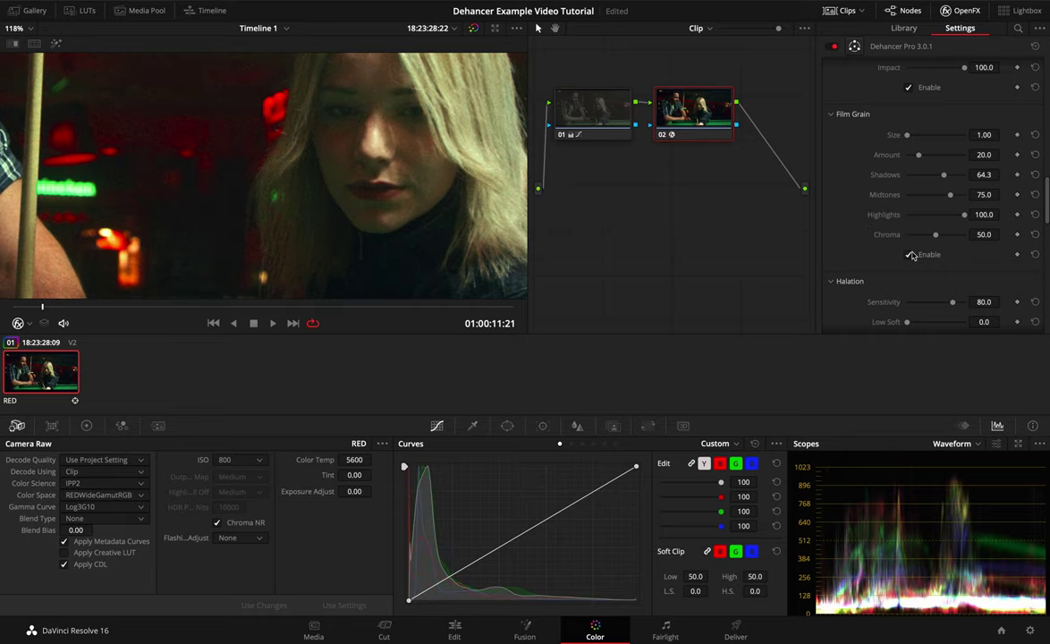
key("shift+z")
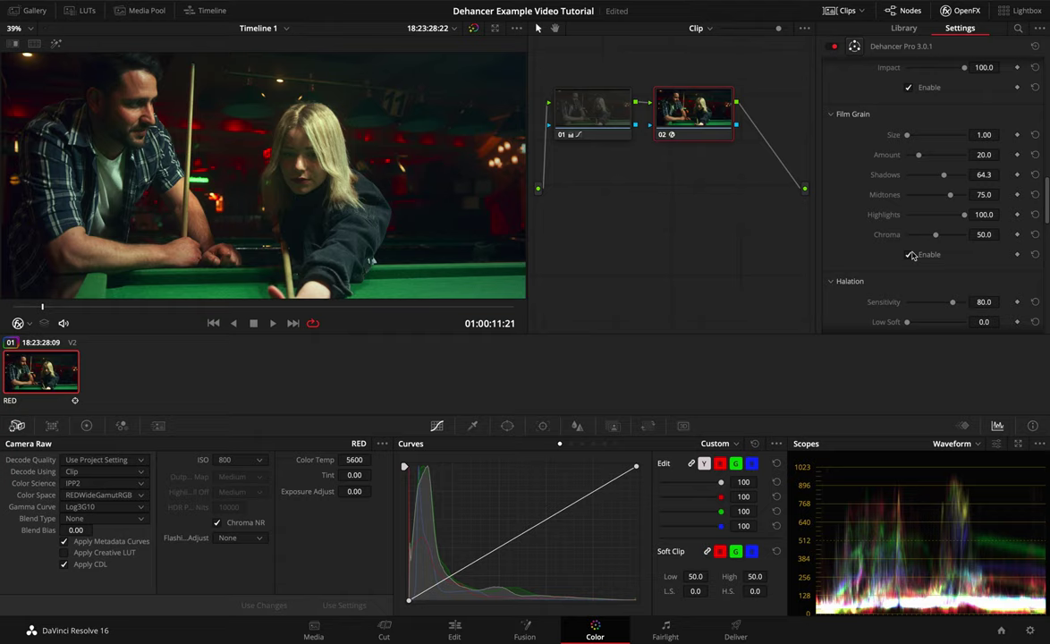
Enable Halation at its defaults (Sensitivity 80, Diffusion 30, Impact 80).
scroll(921, 233, "down", 5)
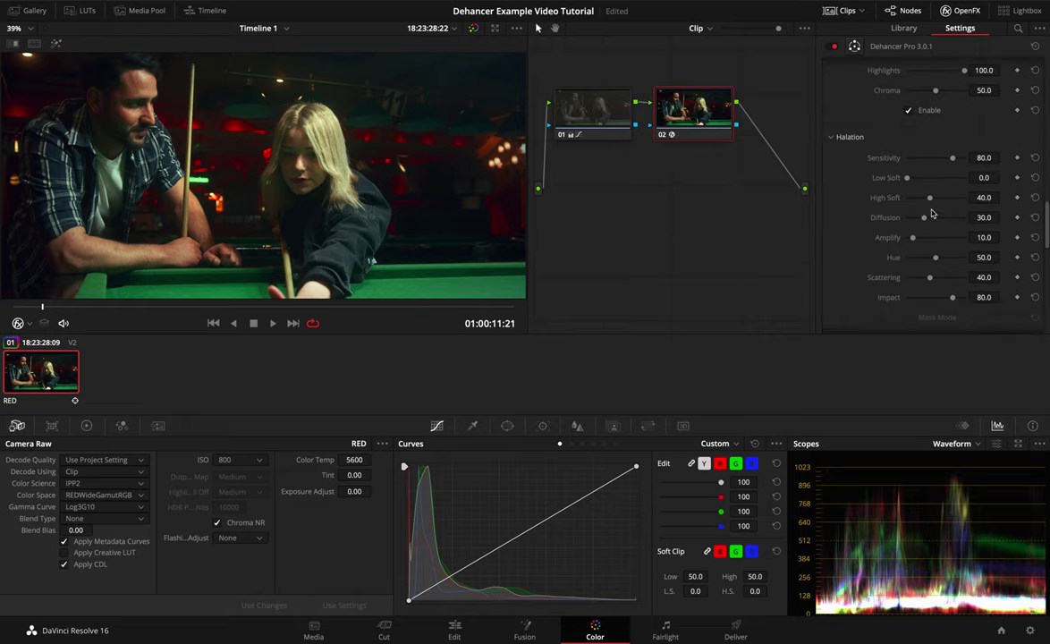
left_click(920, 287)
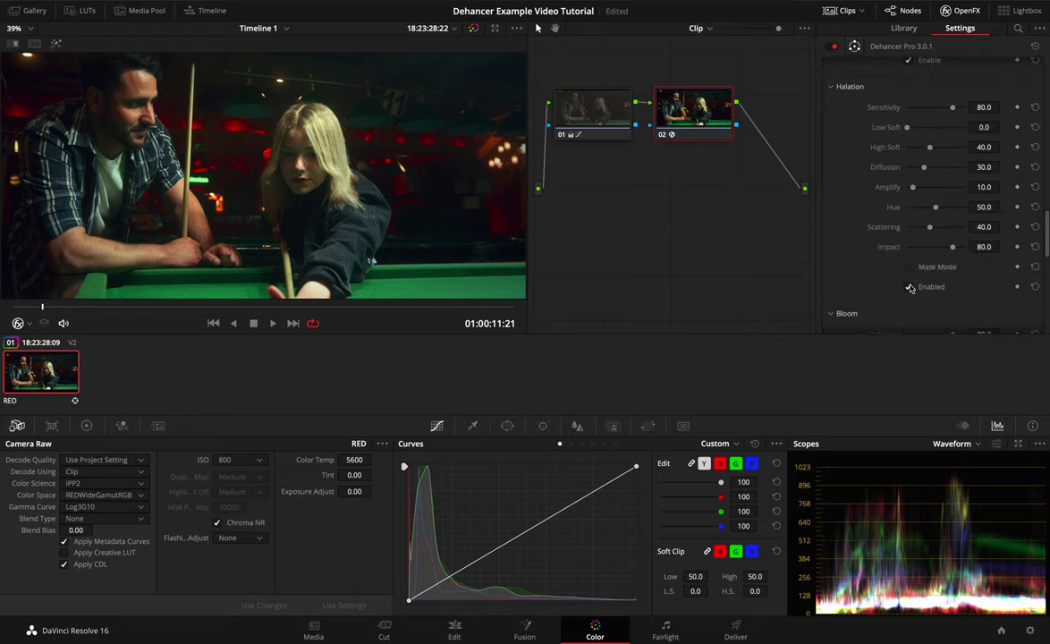
scroll(430, 145, "up", 2)
scroll(420, 147, "up", 2)
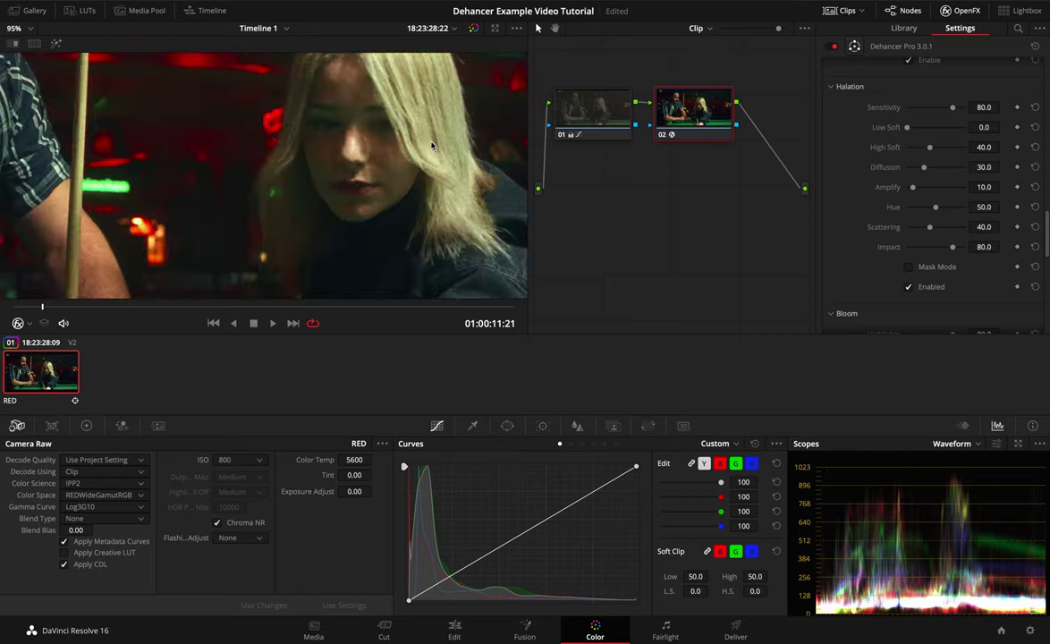
scroll(407, 152, "up", 2)
scroll(390, 156, "up", 2)
Compare halation off and on around the woman's hair and table lights, then fit the frame.
left_click_drag(391, 155, 395, 239)
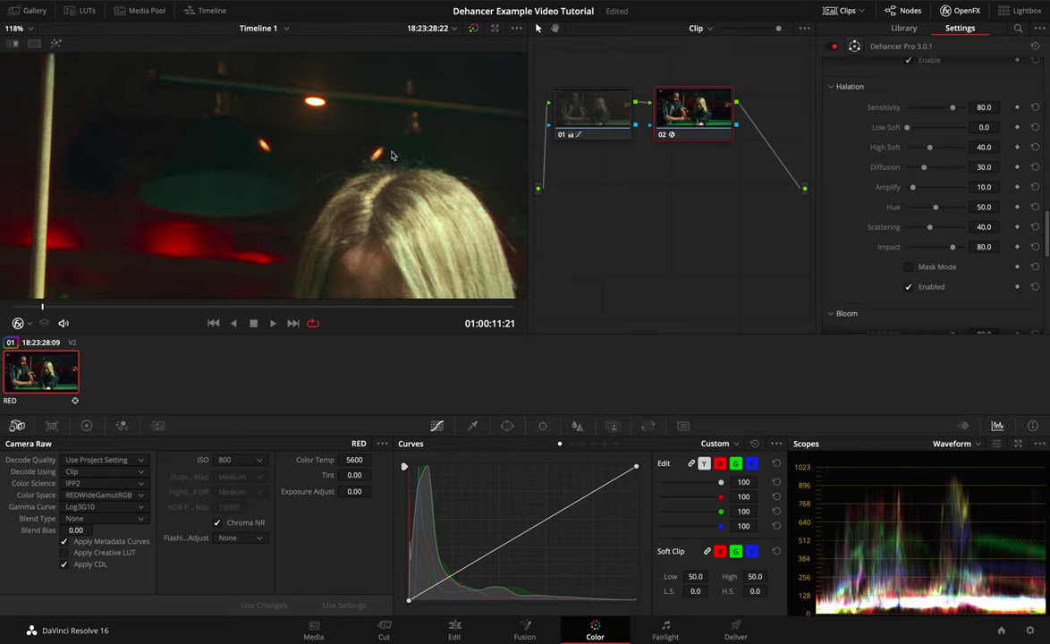
left_click(908, 287)
left_click(908, 287)
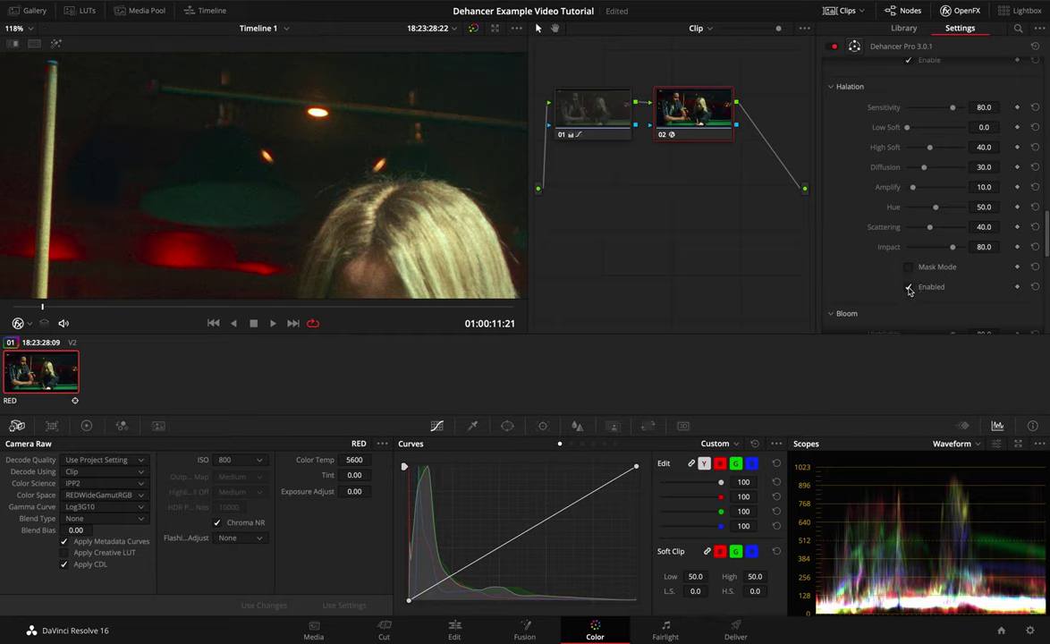
key("shift+z")
Enable Bloom and set its Diffusion to 44.9.
scroll(908, 288, "down", 3)
scroll(909, 284, "down", 2)
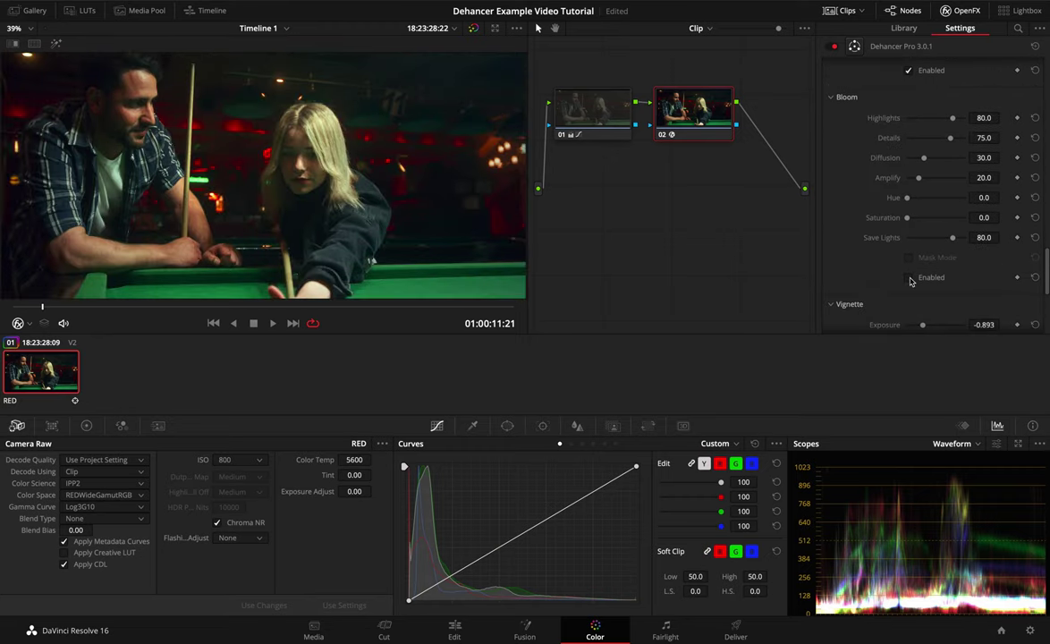
left_click(908, 278)
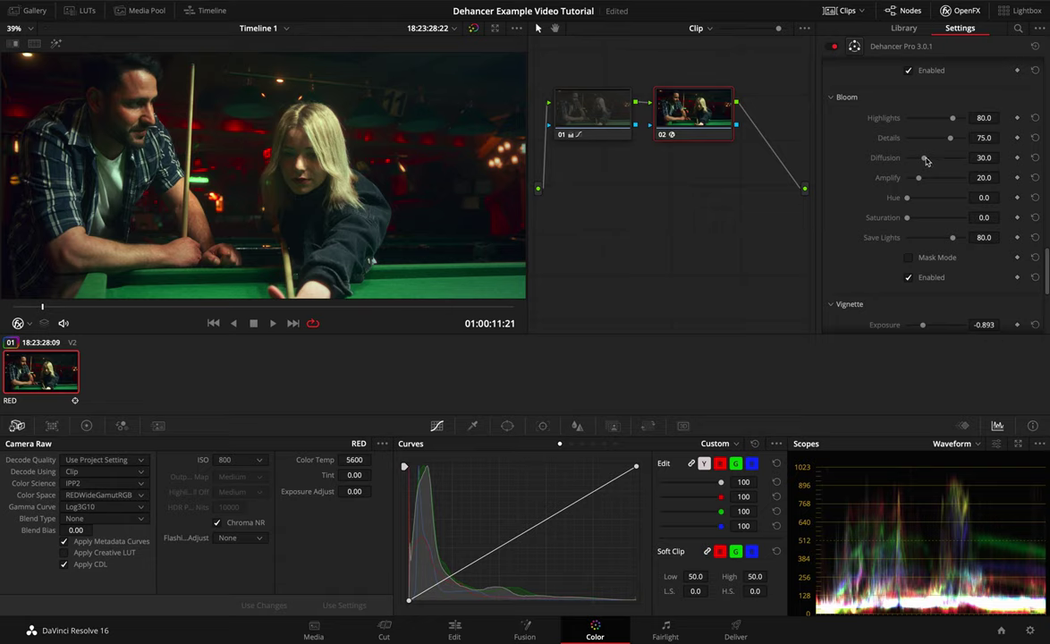
left_click_drag(924, 157, 934, 161)
Compare bloom off and on twice, leaving it on, then fit the frame in the viewer.
left_click(908, 279)
left_click(909, 279)
left_click(908, 279)
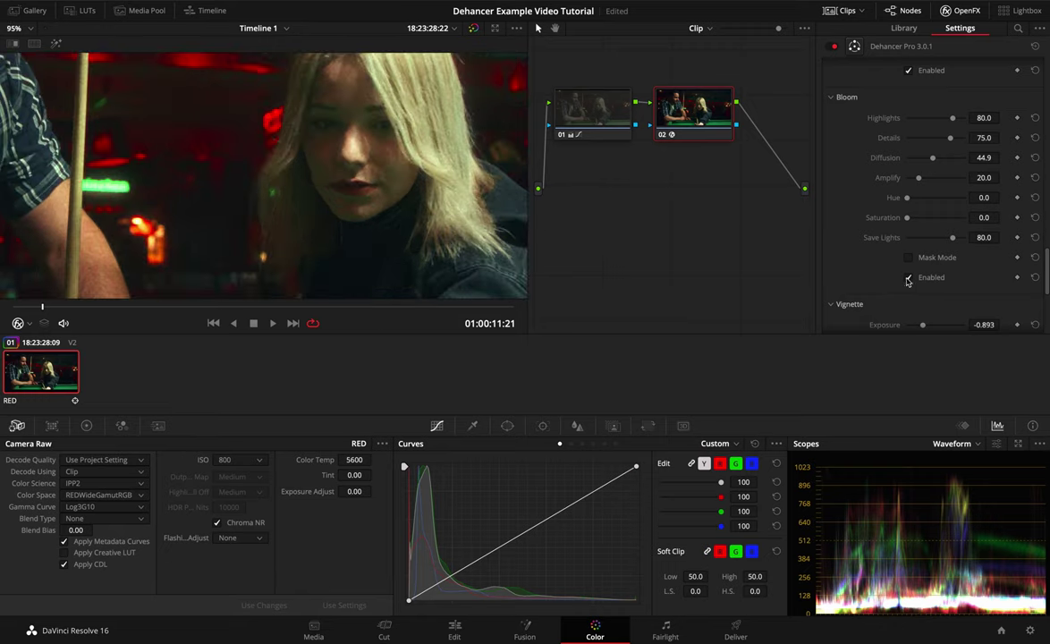
left_click(909, 278)
key("shift+z")
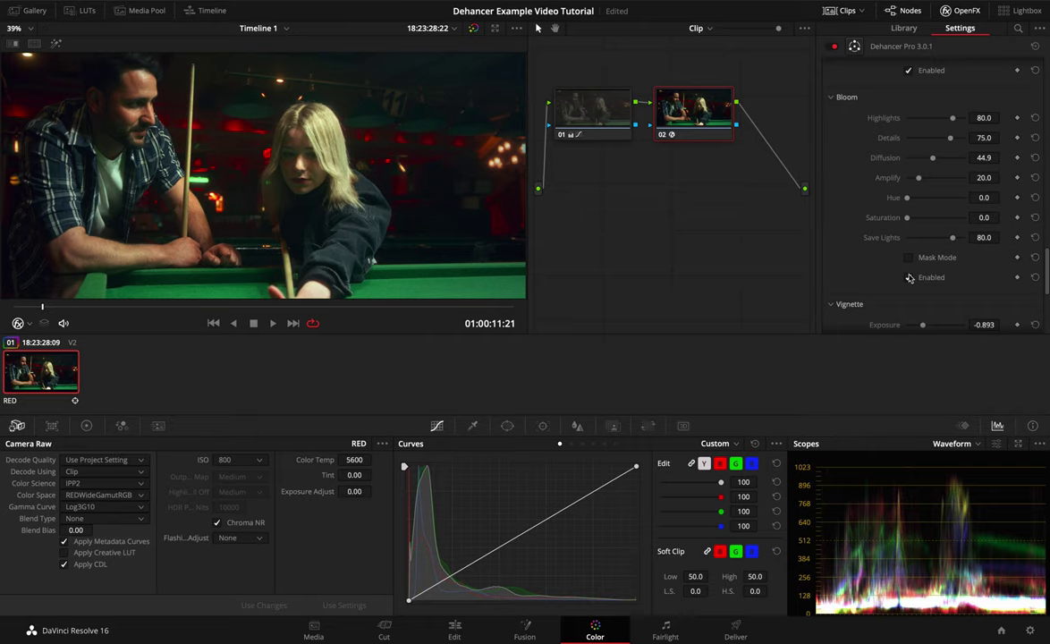
Select grading node 01 in the Node editor.
left_click(582, 112)
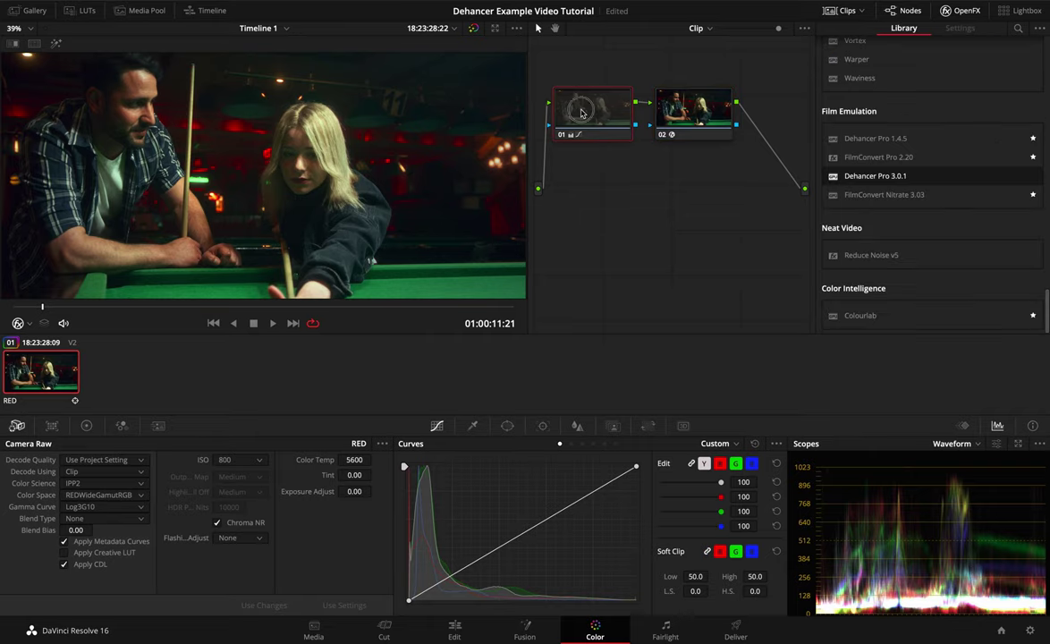